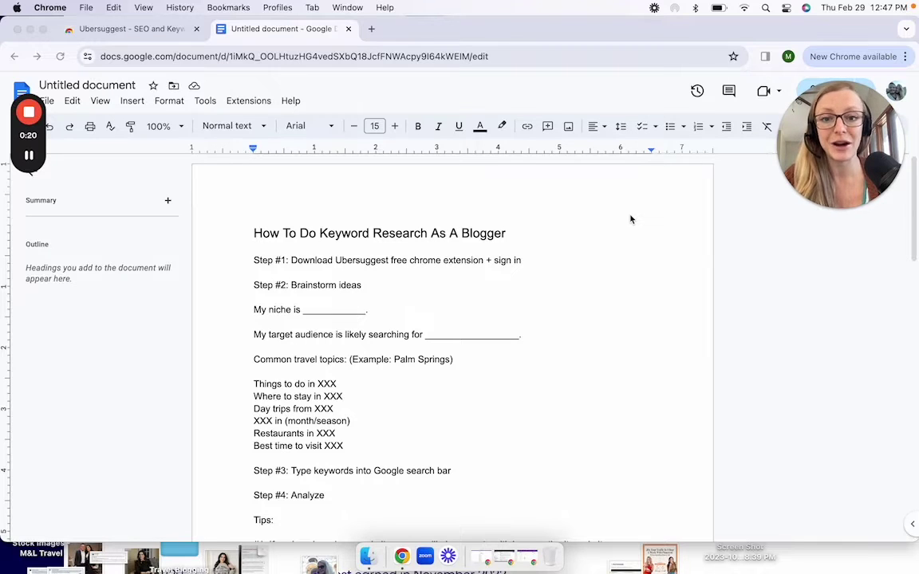
Step: Add the Ubersuggest - SEO and Keyword Discovery extension to Chrome from its web store page
scroll(584, 314, "down", 1)
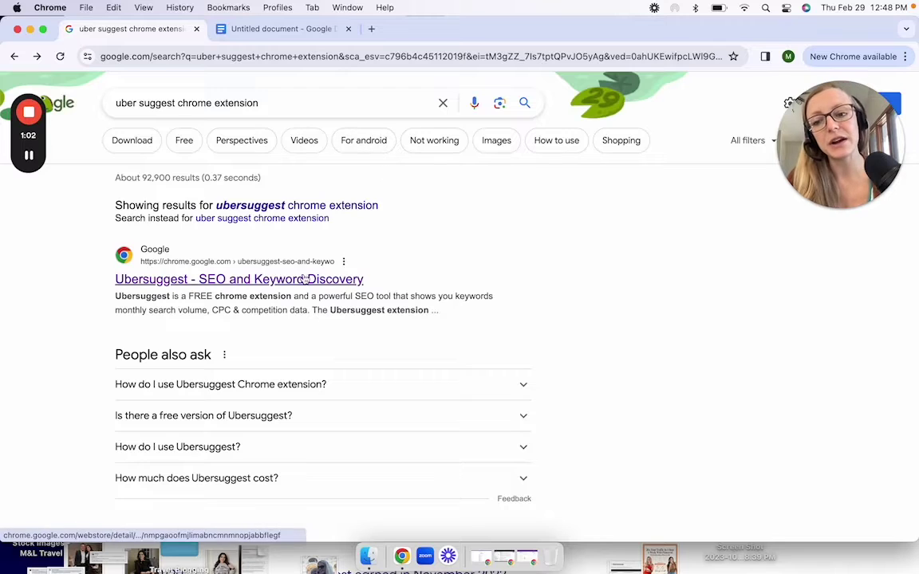
left_click(238, 283)
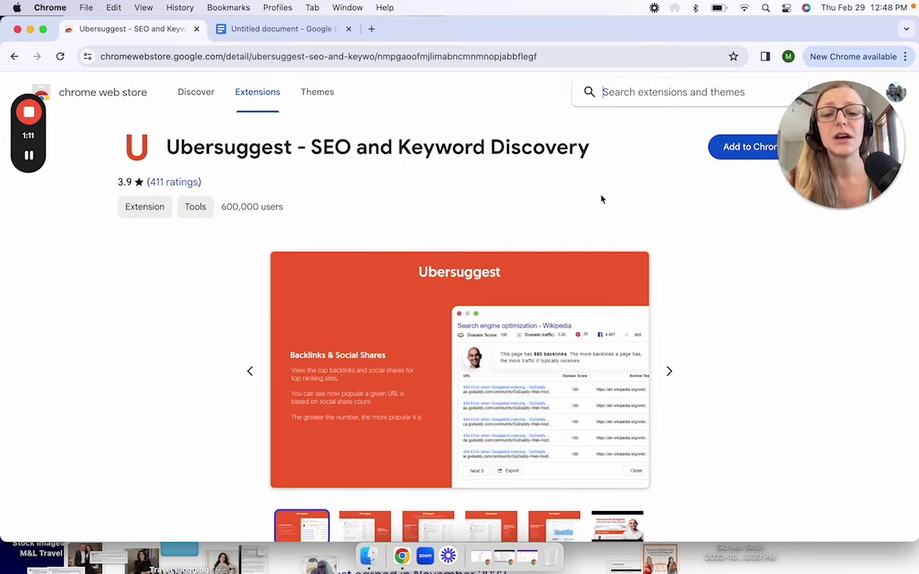
left_click(746, 147)
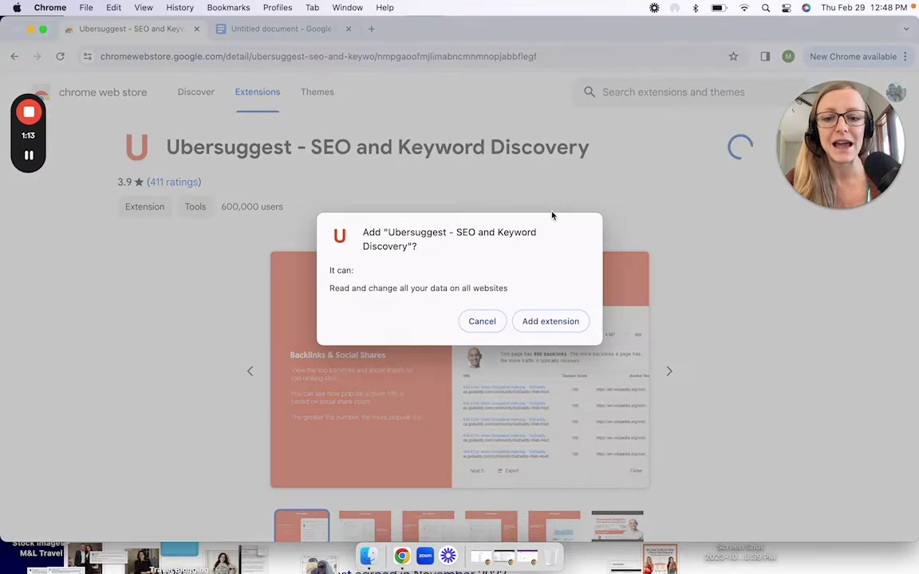
left_click(550, 321)
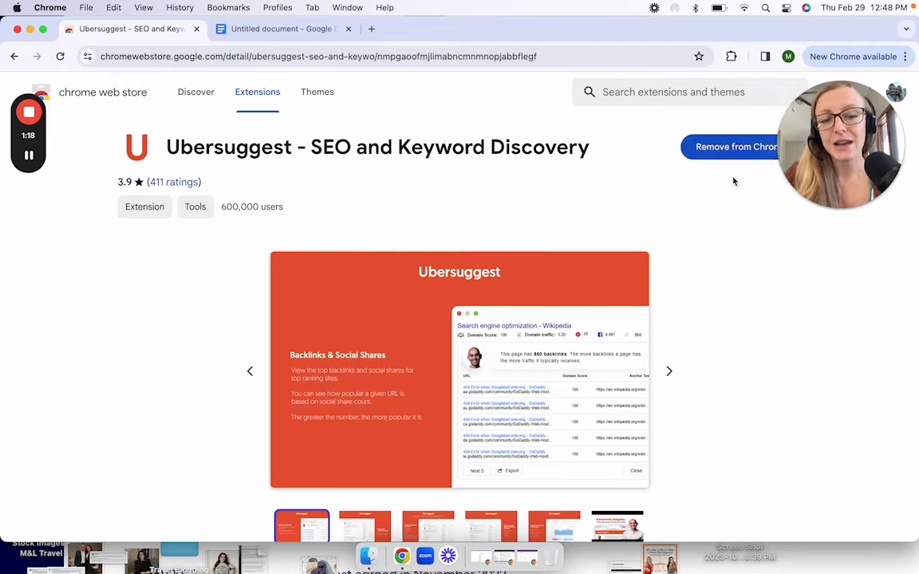
Step: Pin the Ubersuggest extension in the browser and open it
left_click(731, 57)
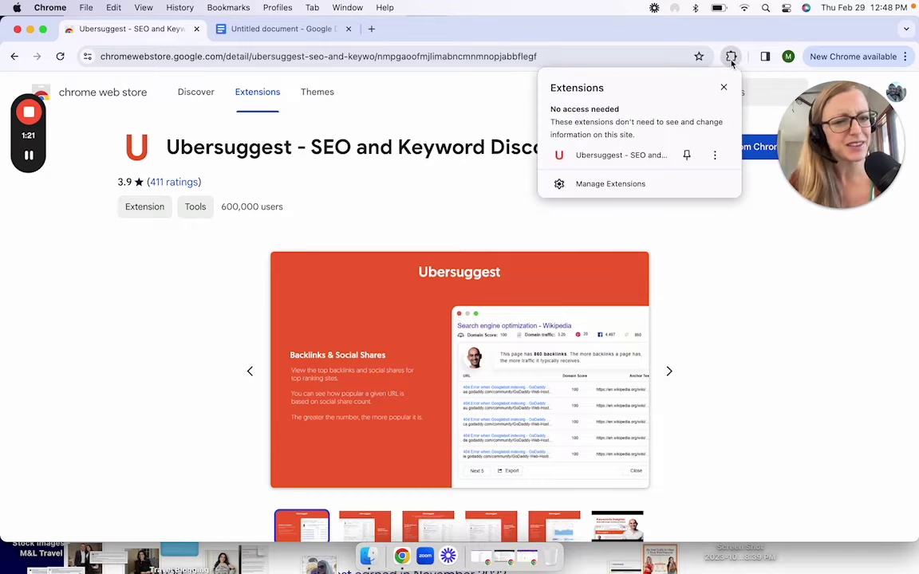
left_click(688, 157)
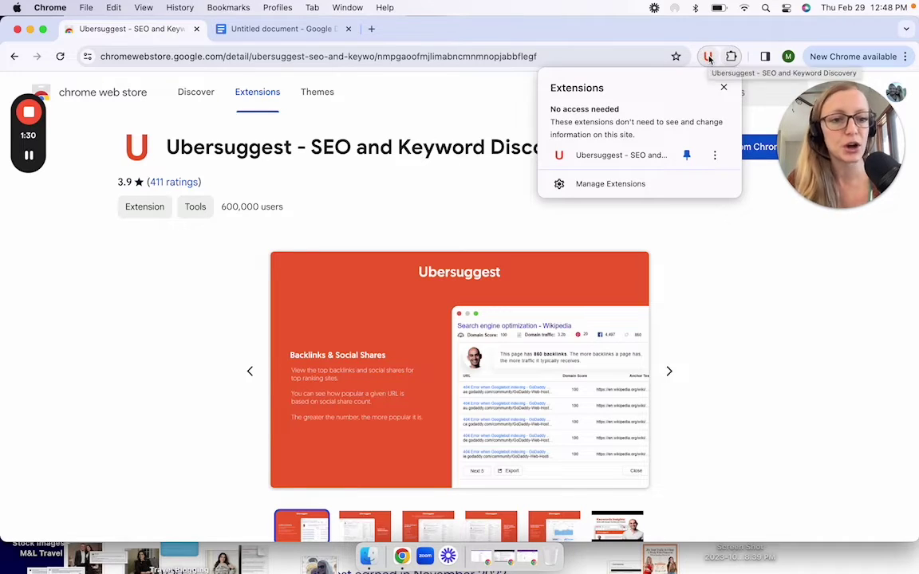
left_click(707, 58)
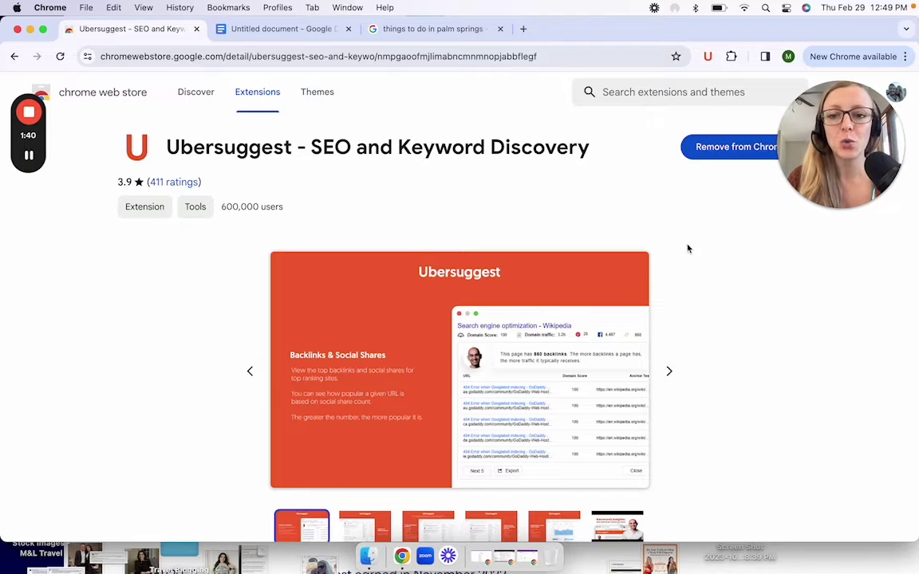
Step: In the keyword research document, replace the blank in the "My niche is" line with Palm Springs
left_click(252, 29)
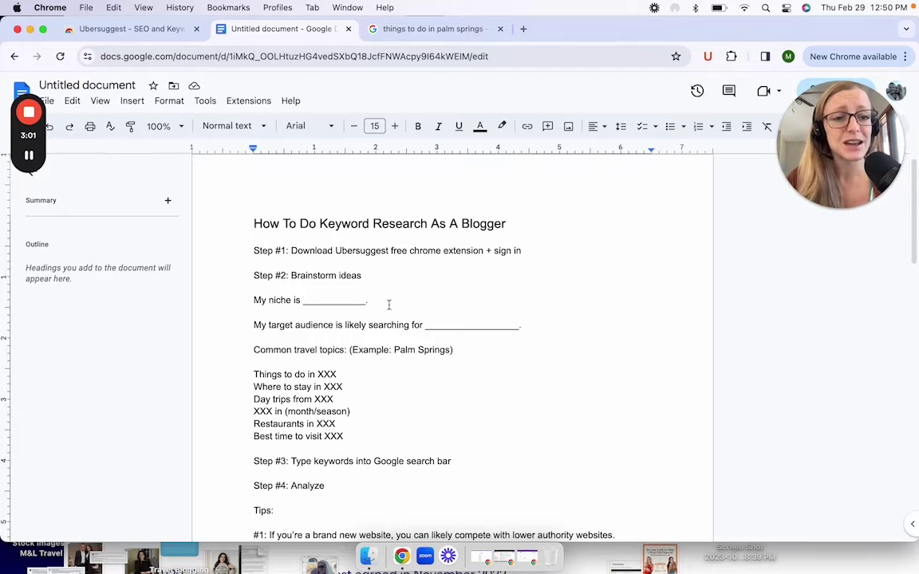
left_click(388, 303)
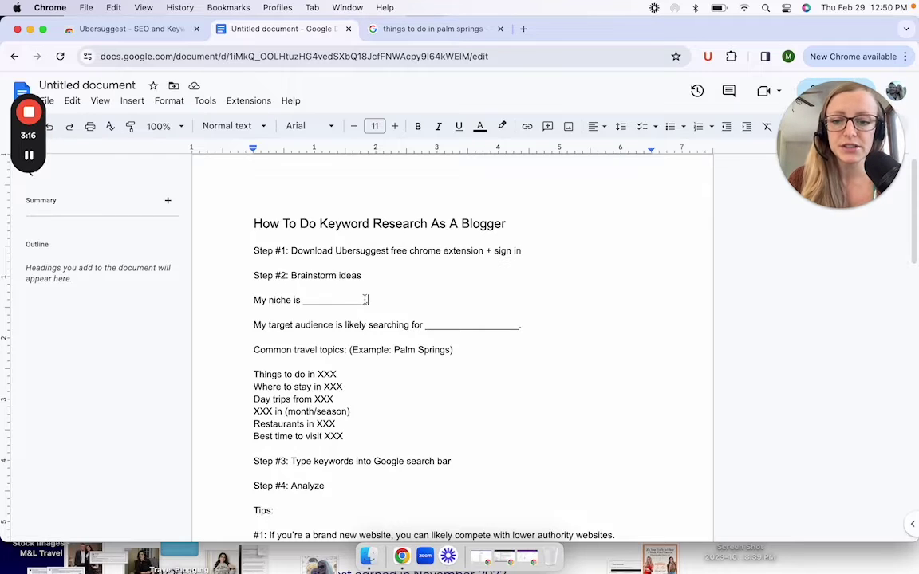
left_click(537, 328)
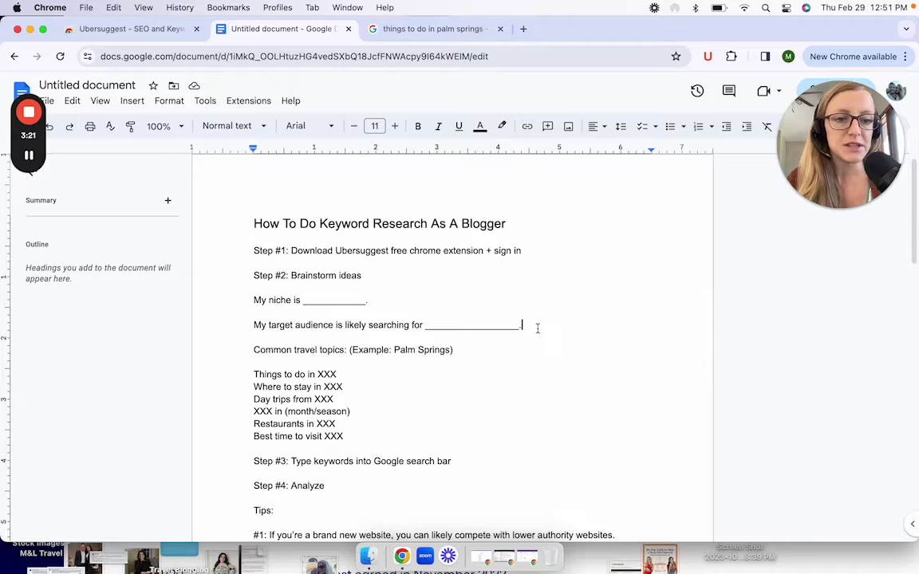
left_click(366, 301)
left_click_drag(366, 301, 304, 302)
type("Palm Springs")
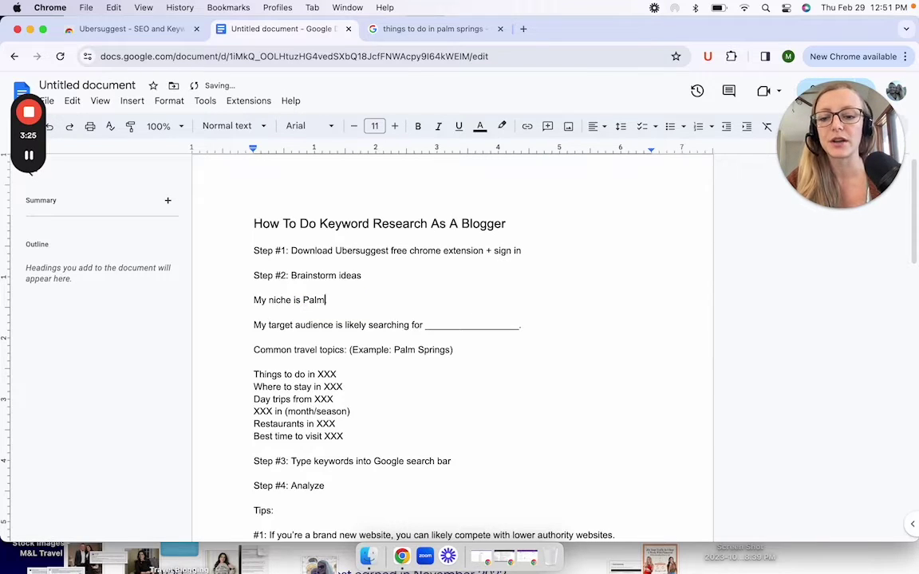
Step: Review the target audience line, the common travel topics list and the keyword search steps in the document
left_click_drag(519, 325, 425, 328)
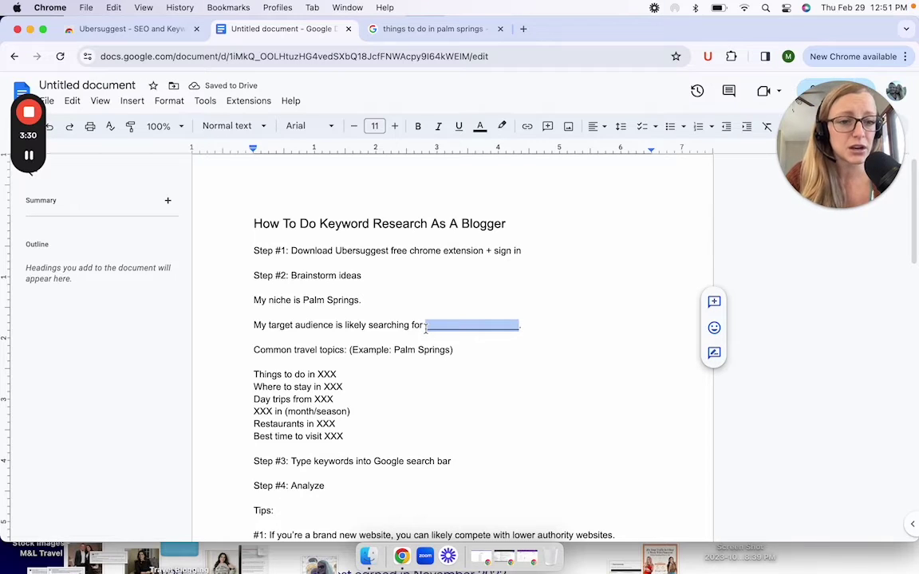
left_click(338, 339)
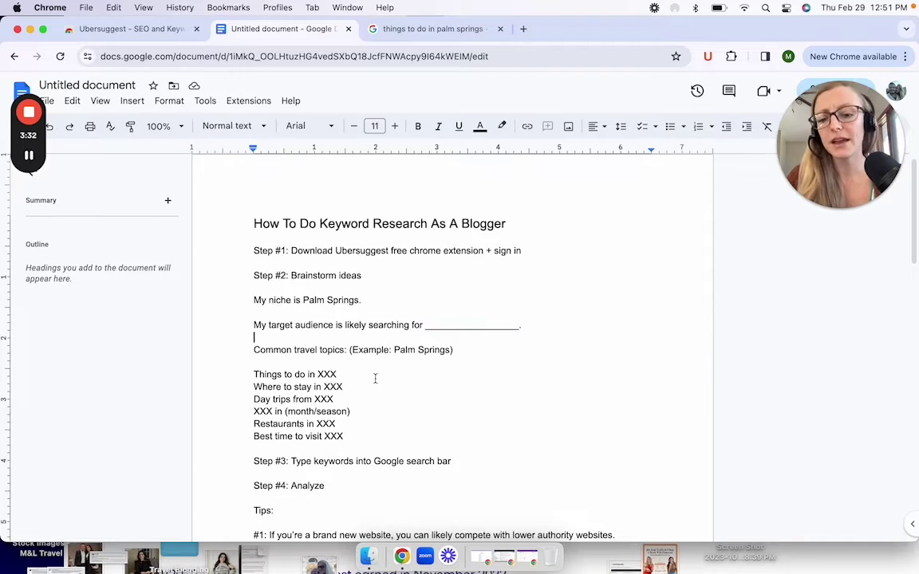
scroll(363, 381, "down", 1)
left_click_drag(351, 400, 243, 341)
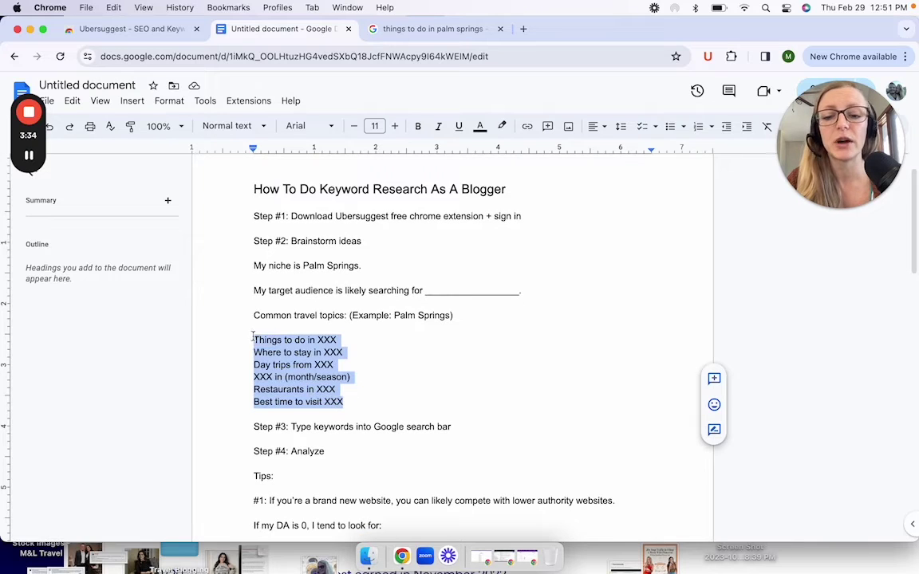
left_click(355, 337)
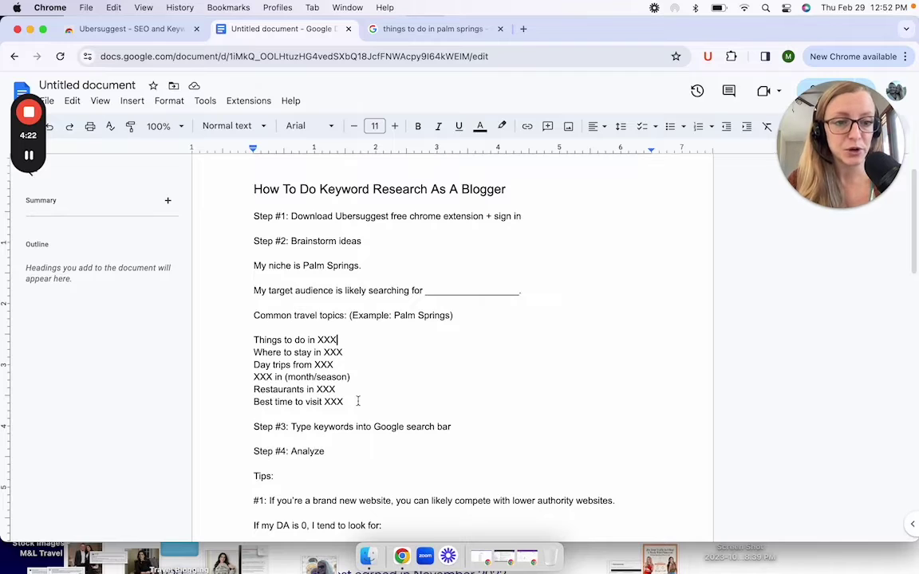
left_click(357, 401)
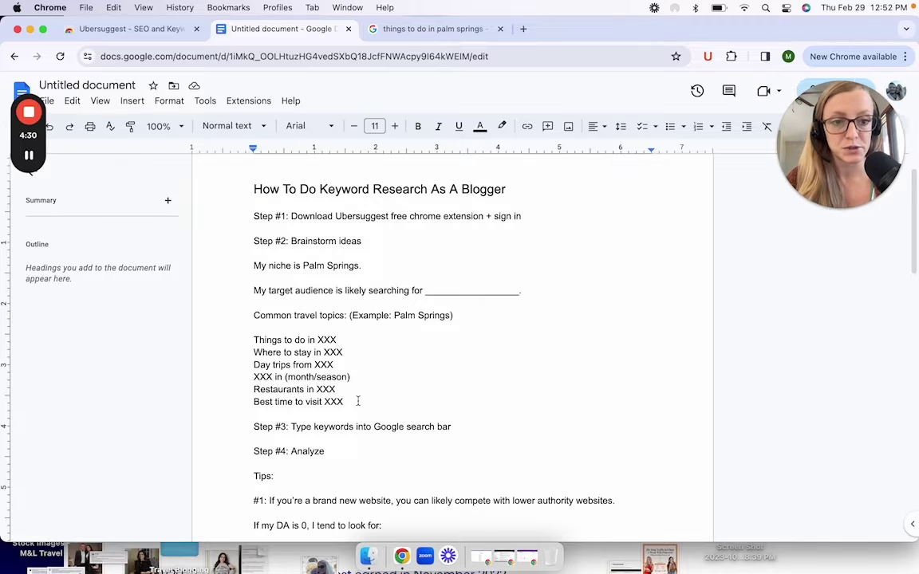
scroll(357, 401, "down", 2)
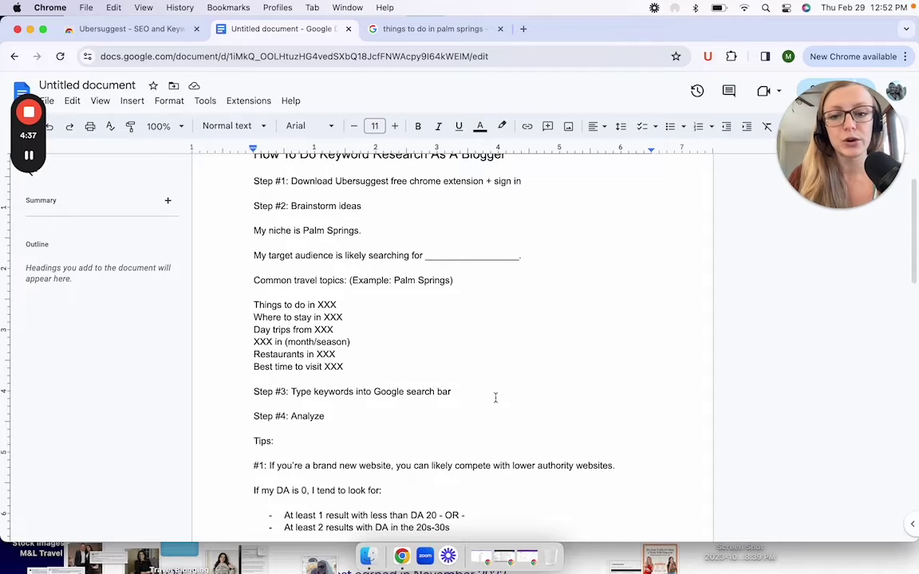
scroll(488, 397, "down", 1)
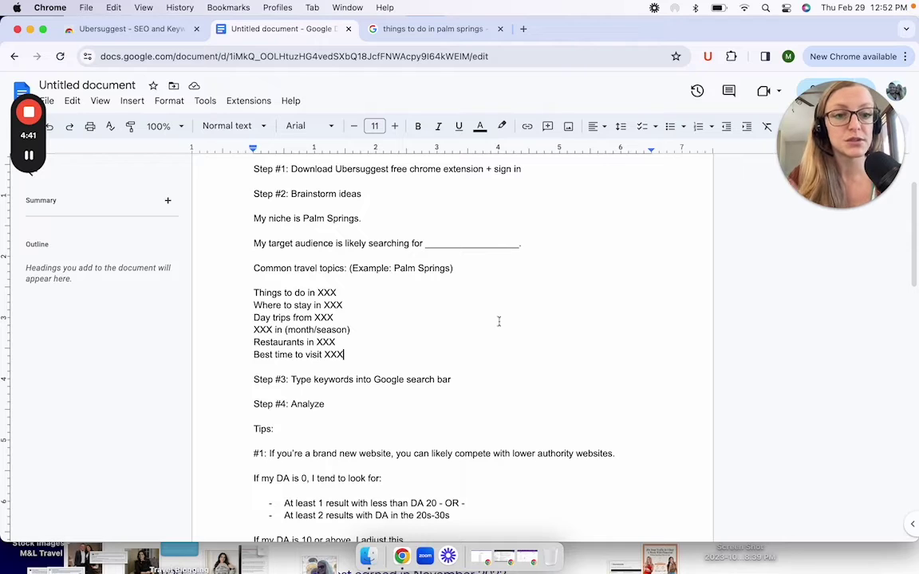
Step: Show the Ubersuggest monthly search volume for the Google search "things to do in palm springs"
left_click(435, 30)
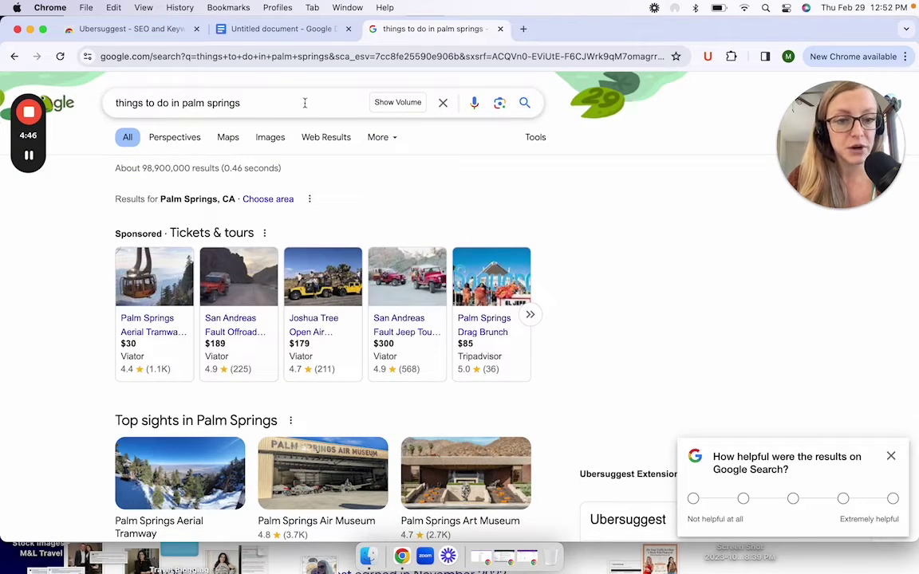
left_click(404, 112)
left_click(536, 185)
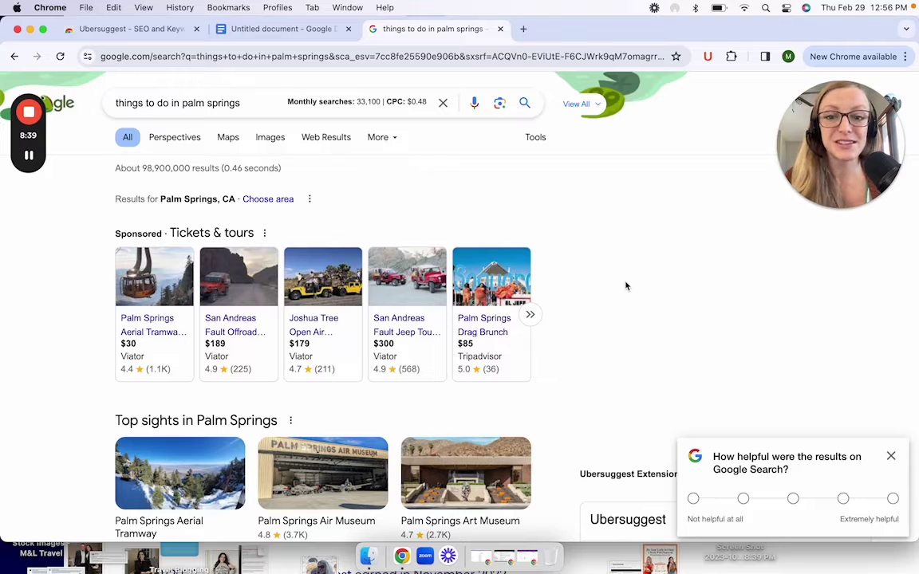
Step: Examine the Ubersuggest related keywords for "things to do in palm springs", including their volume, CPC and SD columns
scroll(626, 286, "down", 1)
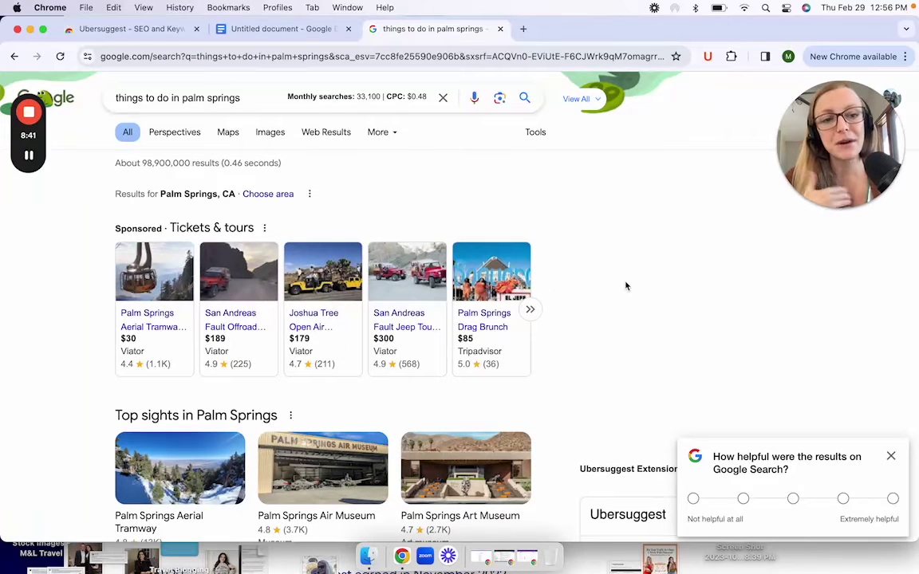
scroll(626, 286, "down", 3)
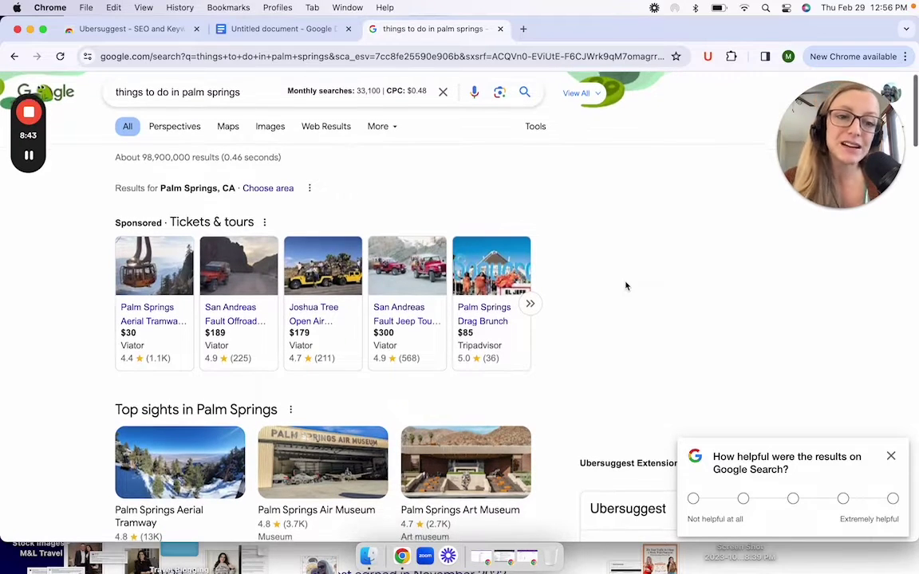
scroll(626, 287, "down", 3)
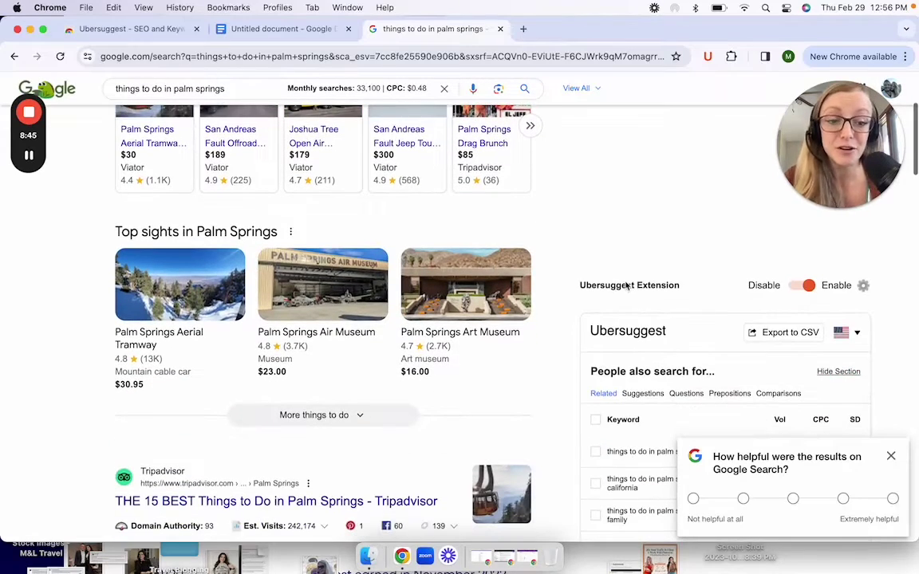
scroll(580, 341, "down", 3)
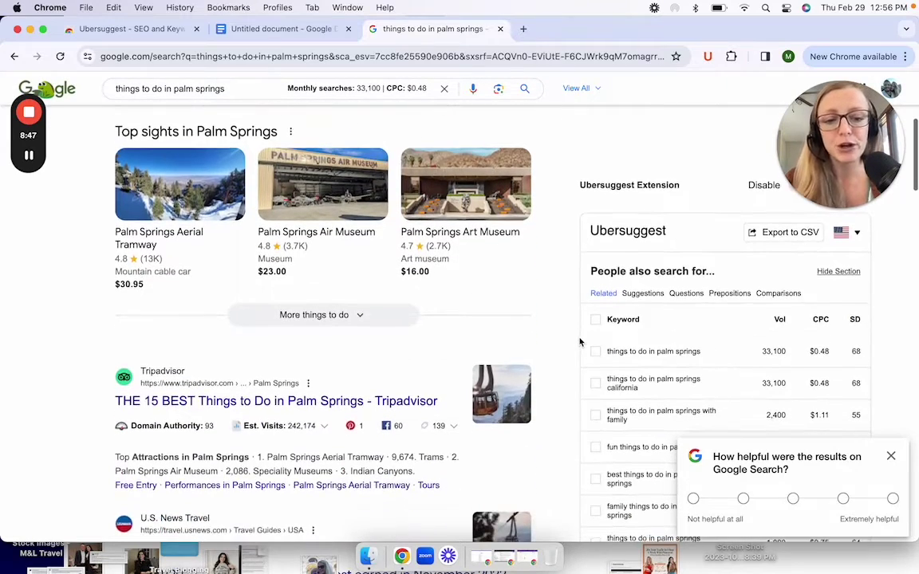
scroll(562, 371, "down", 2)
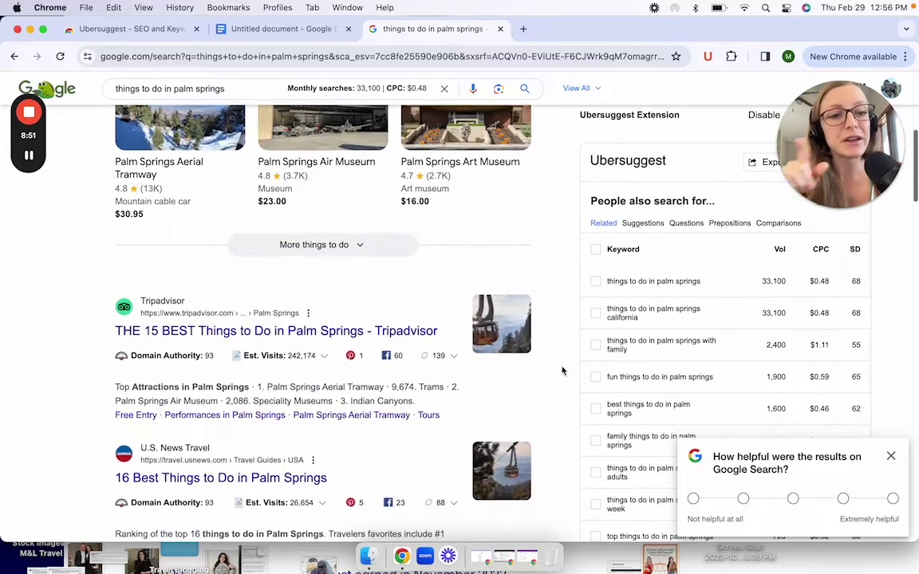
scroll(562, 370, "down", 1)
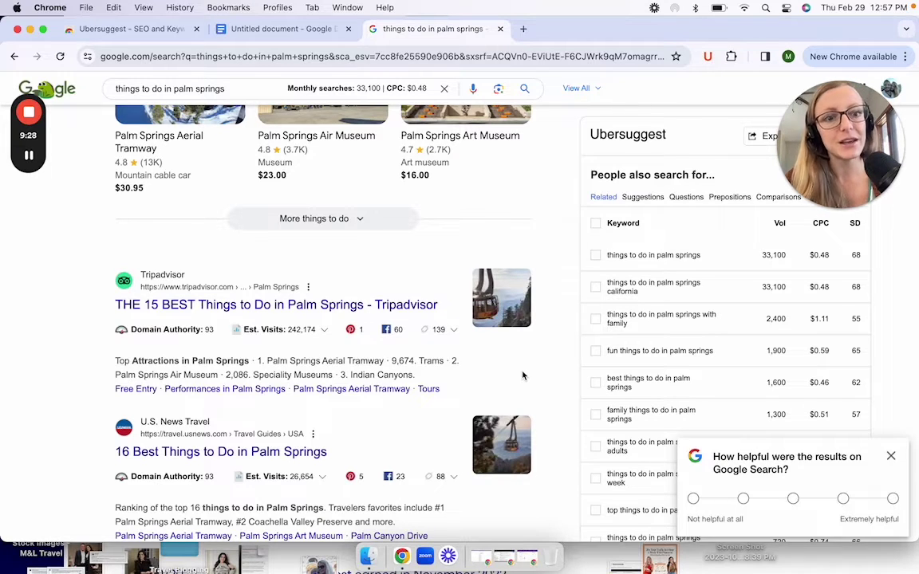
scroll(523, 375, "down", 1)
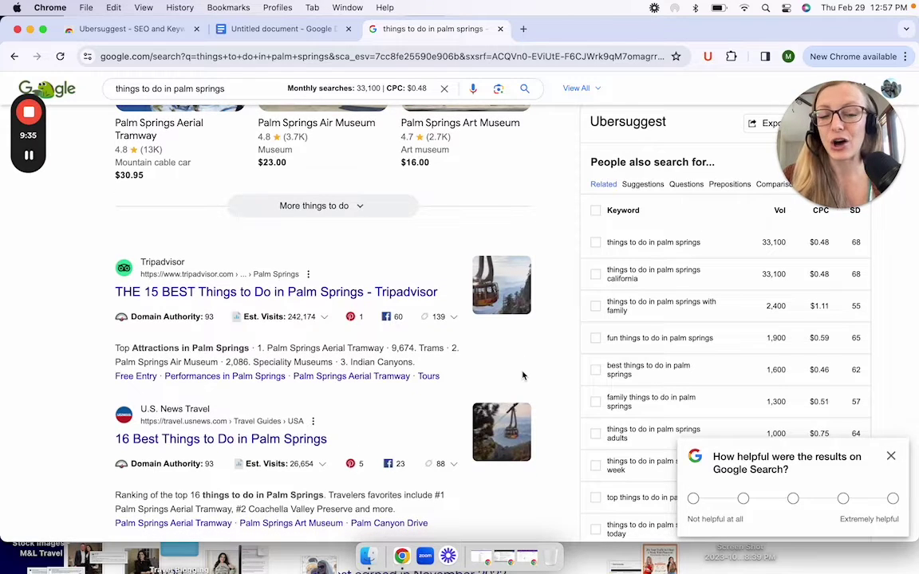
Step: Compare the domain authority and estimated visits of the pages ranking for "things to do in palm springs", down to the related searches
scroll(523, 376, "down", 1)
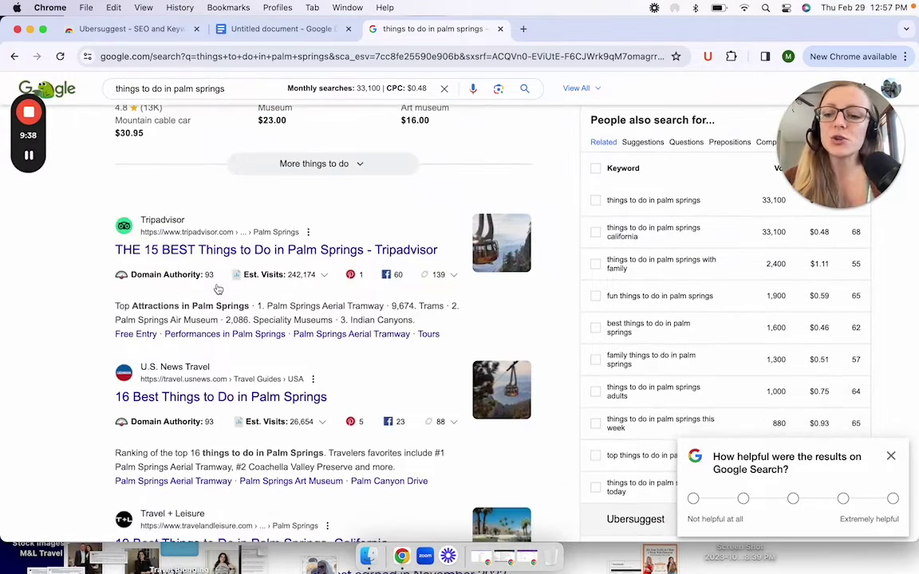
scroll(221, 288, "down", 2)
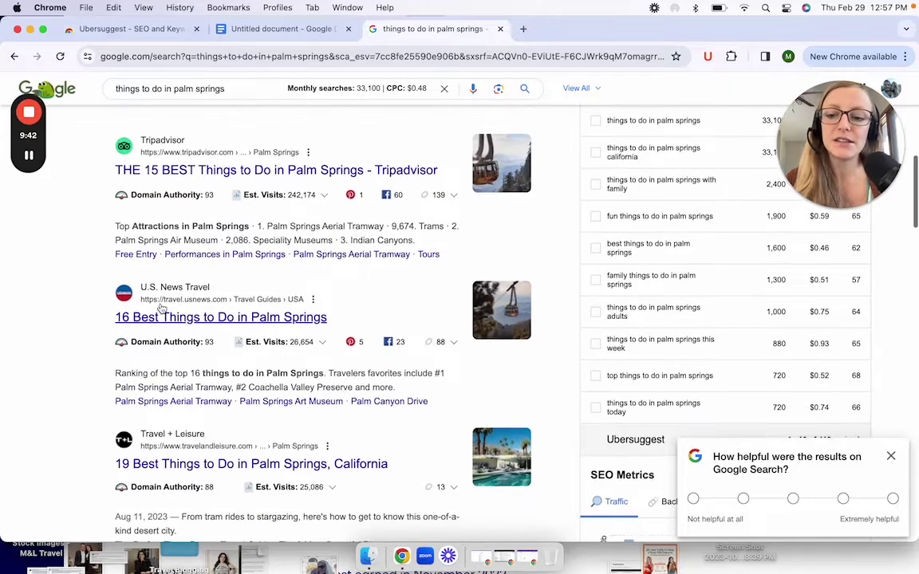
scroll(213, 343, "down", 3)
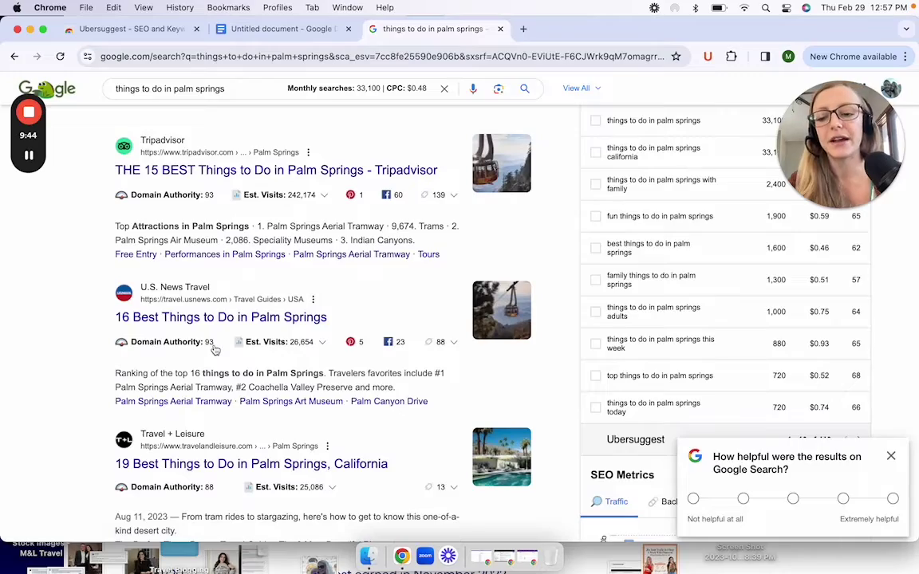
scroll(217, 428, "down", 10)
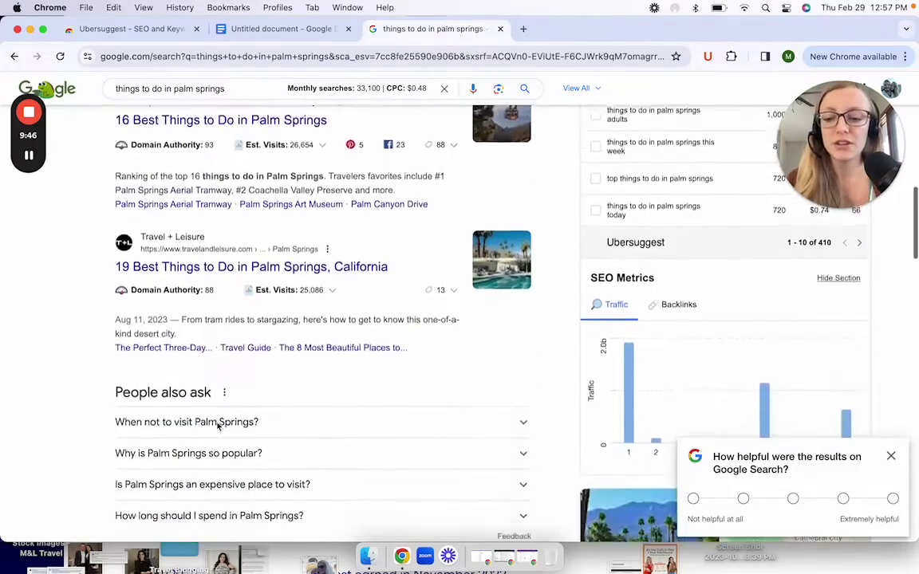
scroll(217, 427, "down", 5)
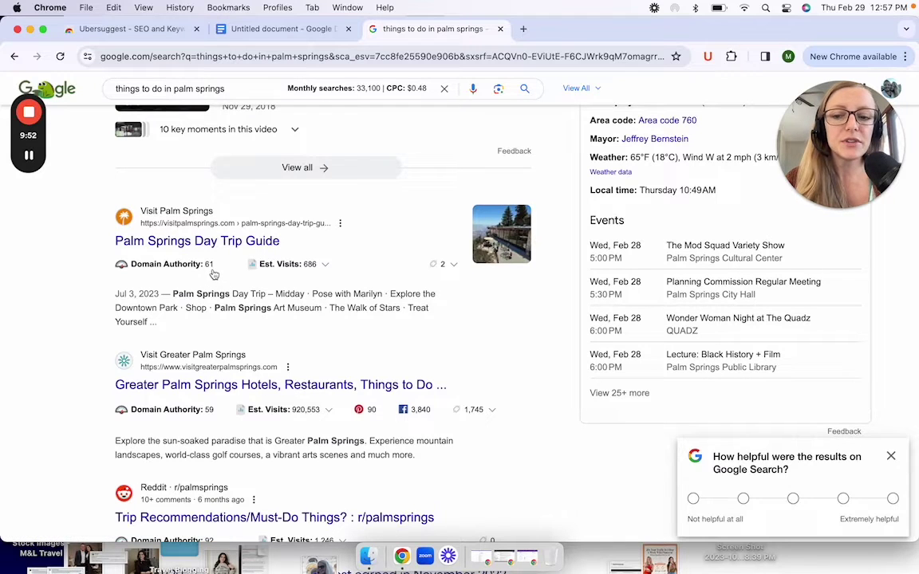
scroll(219, 276, "down", 2)
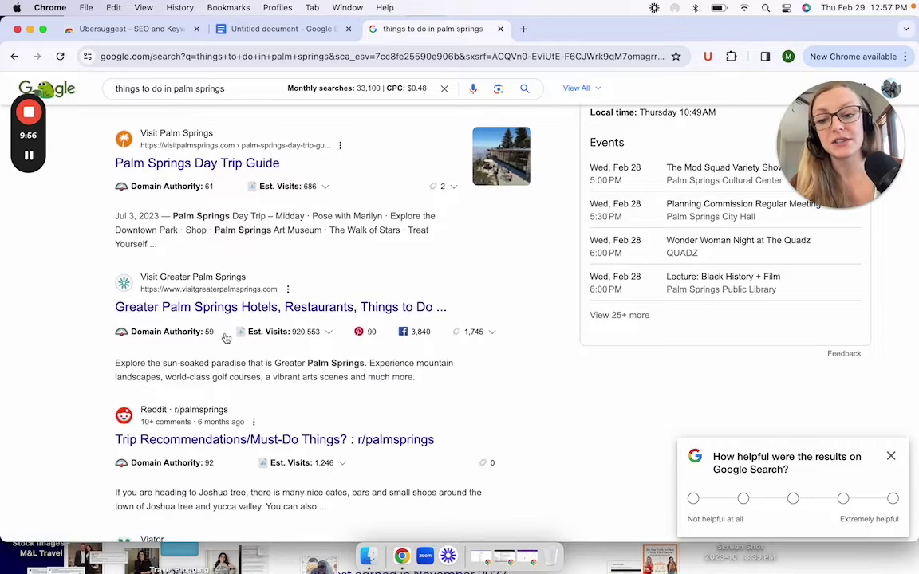
scroll(223, 333, "down", 2)
scroll(225, 339, "down", 4)
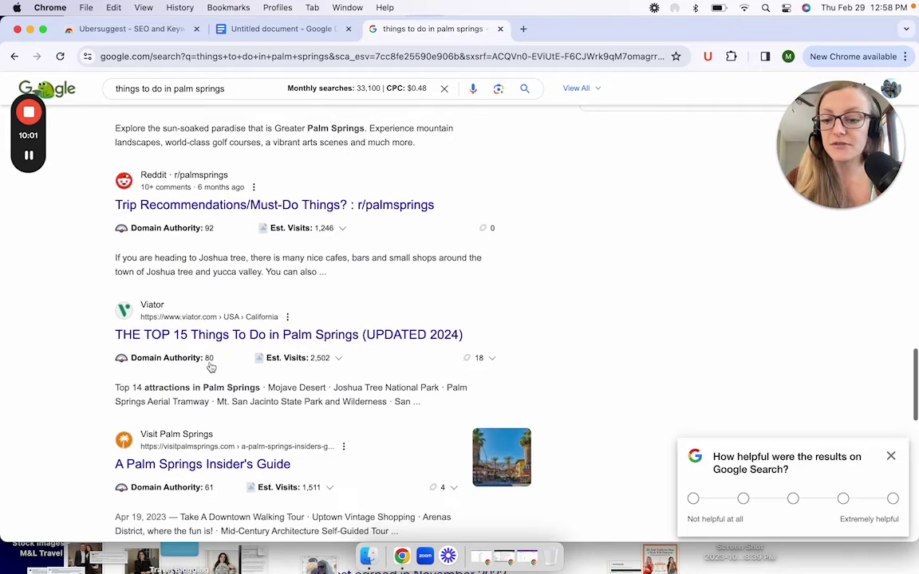
scroll(209, 370, "down", 4)
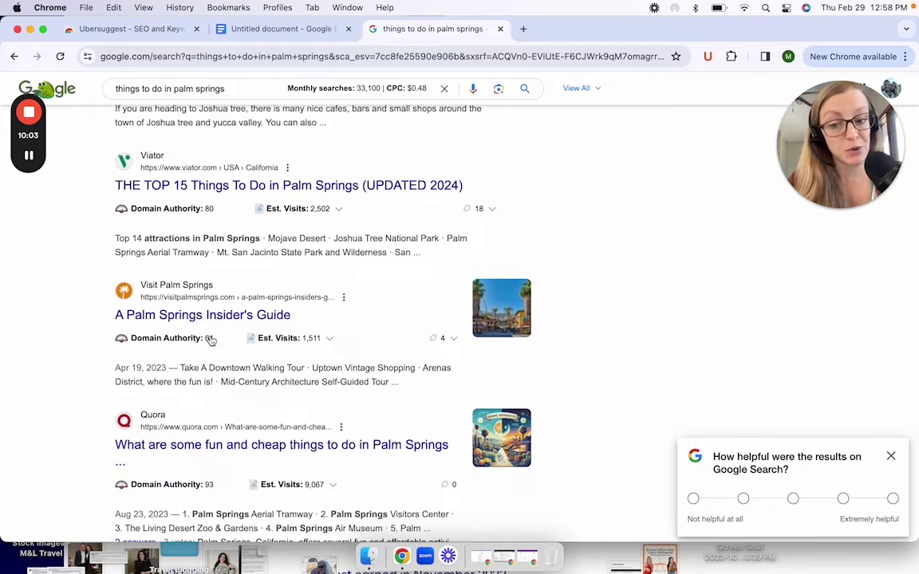
scroll(210, 339, "down", 4)
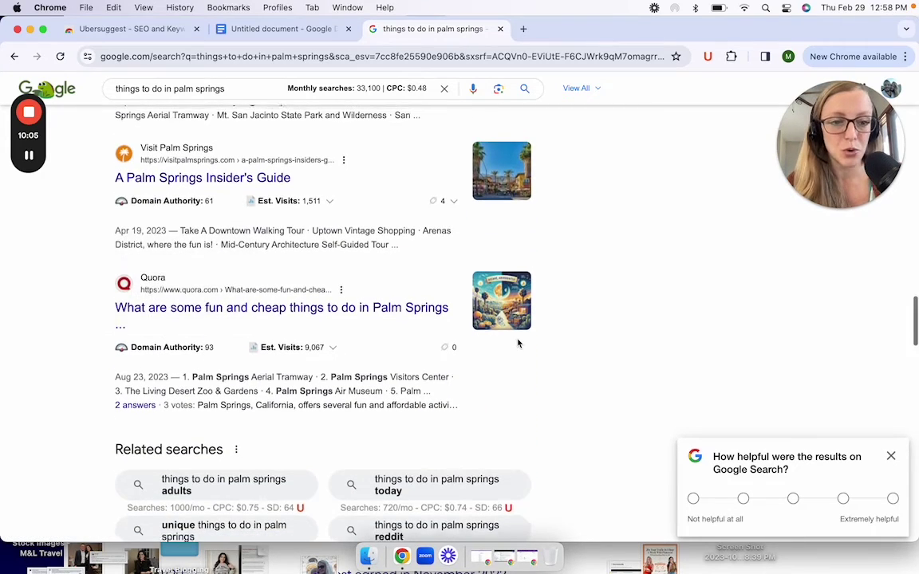
scroll(518, 343, "up", 2)
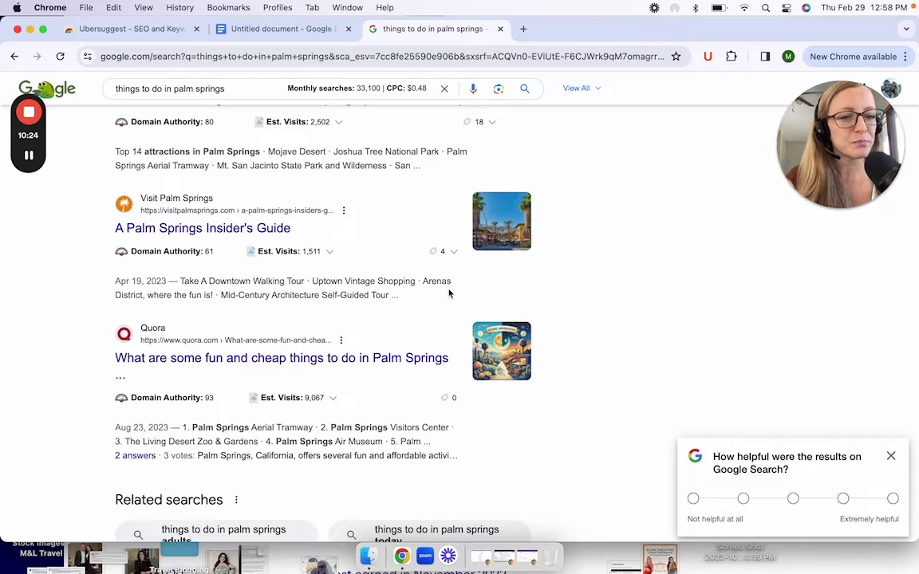
scroll(449, 293, "up", 5)
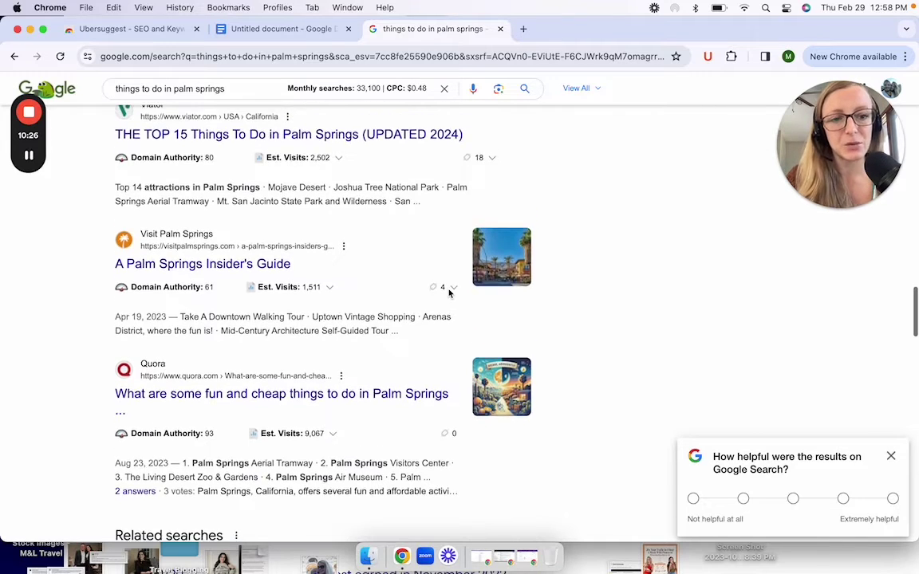
scroll(574, 301, "up", 3)
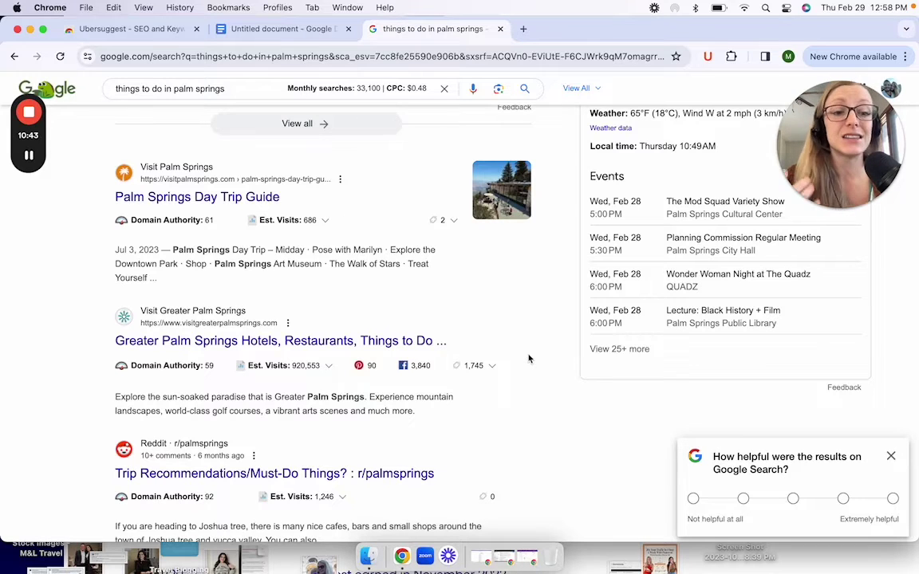
Step: Review the narrower keyword variations in Ubersuggest's "People also search for" list, comparing their search volume and SD
scroll(528, 359, "up", 1)
scroll(528, 359, "up", 12)
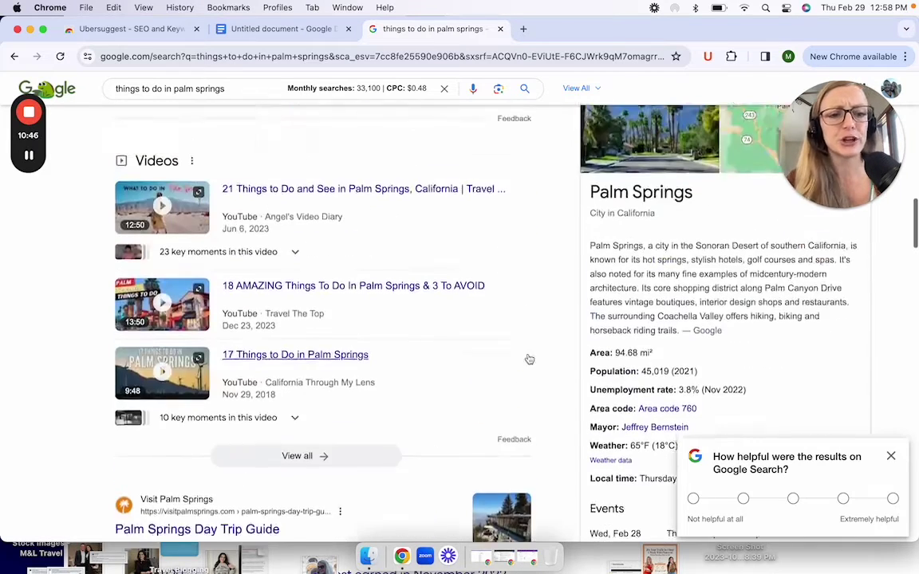
scroll(528, 359, "up", 3)
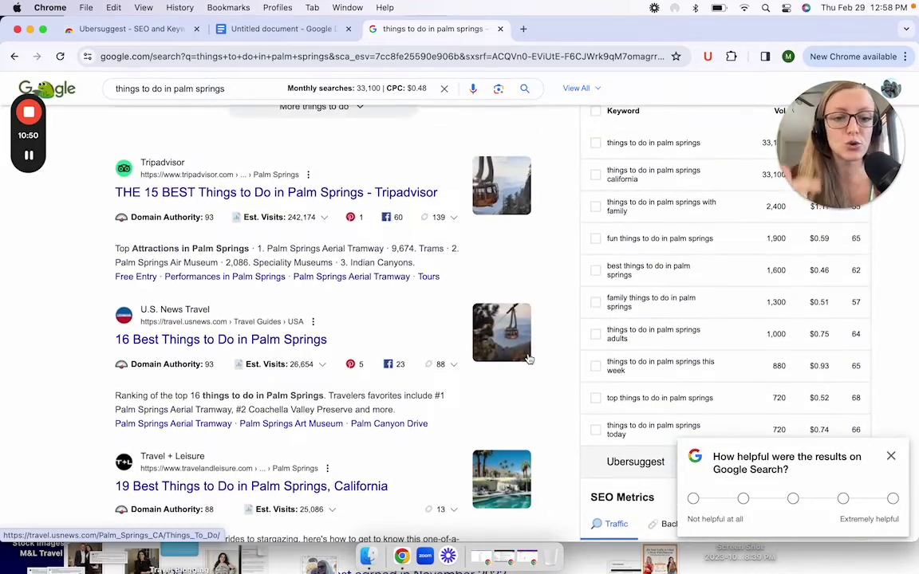
scroll(528, 359, "up", 1)
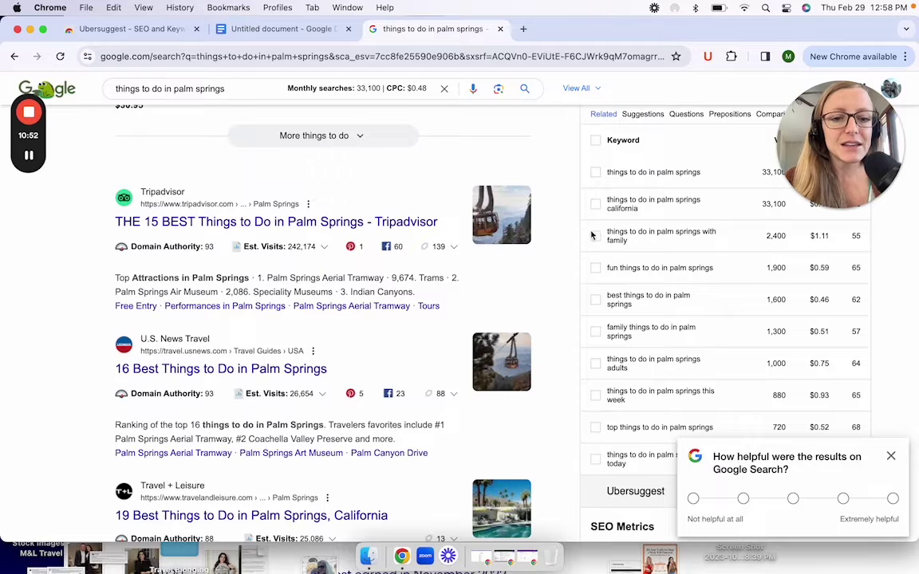
scroll(659, 147, "up", 1)
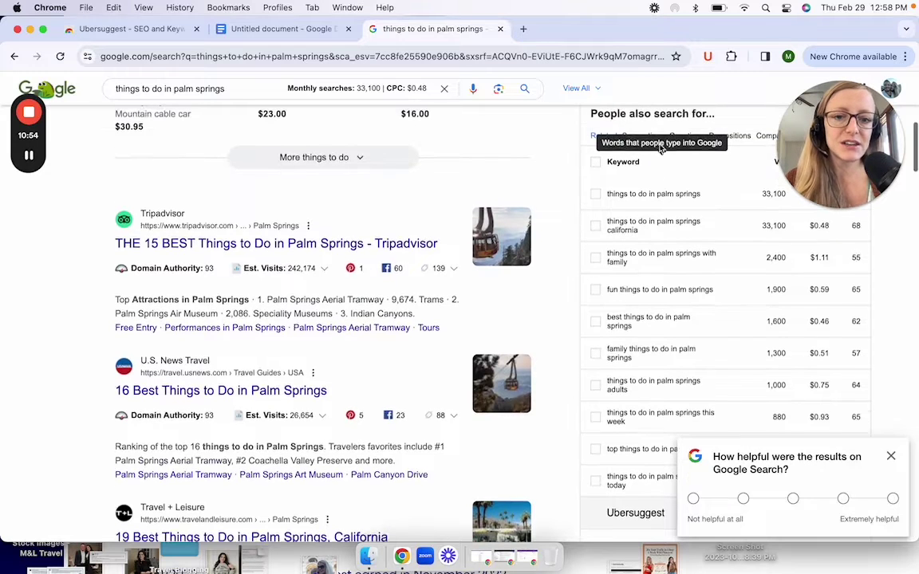
scroll(580, 174, "down", 1)
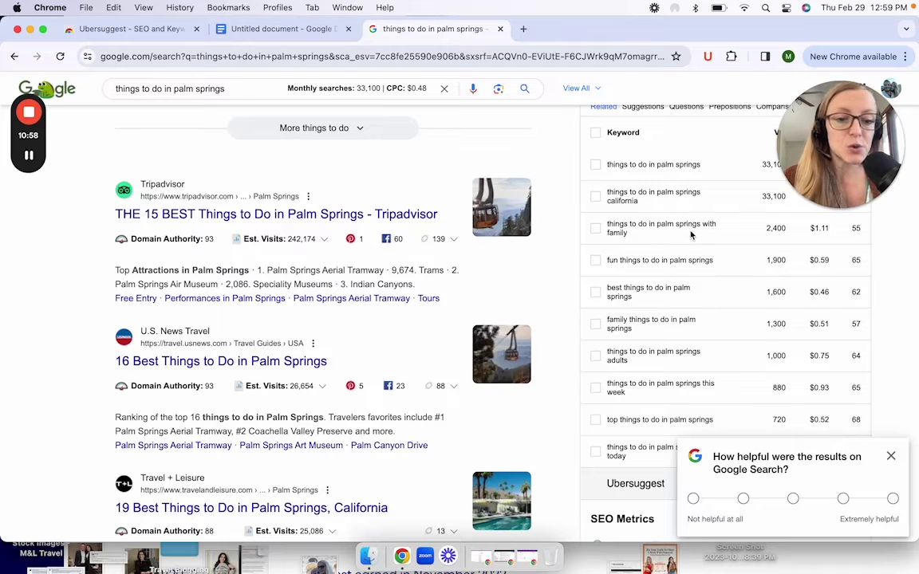
scroll(785, 254, "down", 3)
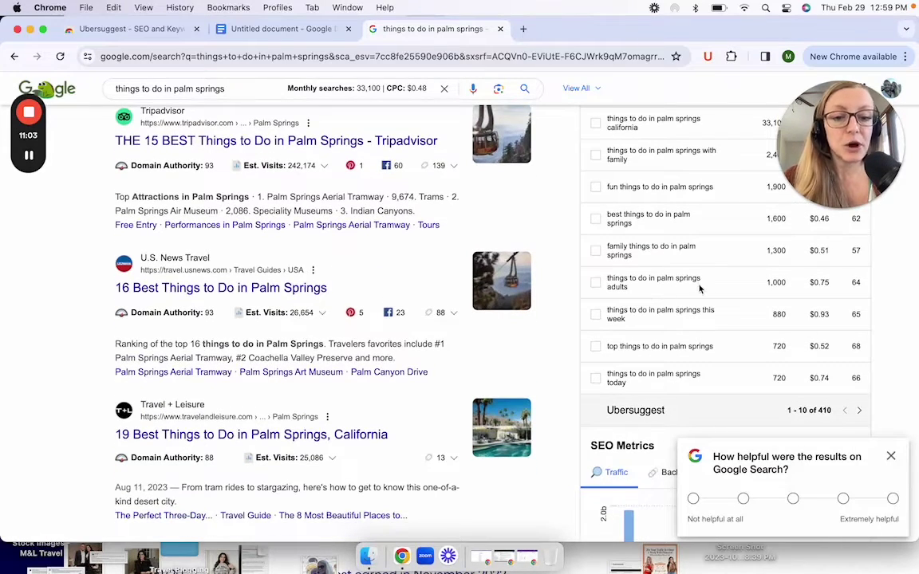
scroll(791, 264, "up", 2)
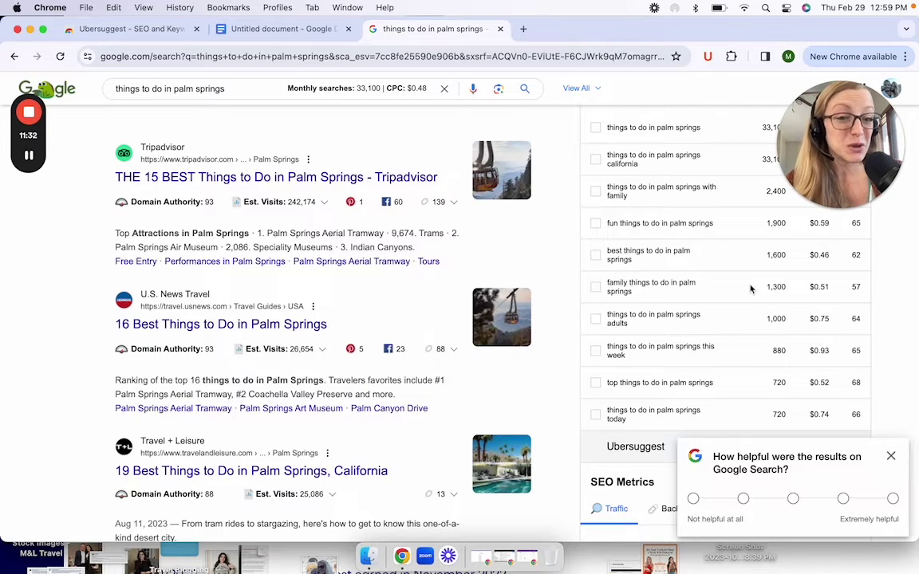
Step: Bring up Google's suggestions for "things to do in palm springs" and run the suggested search "things to do in palm springs in march"
scroll(753, 290, "up", 10)
scroll(676, 268, "up", 2)
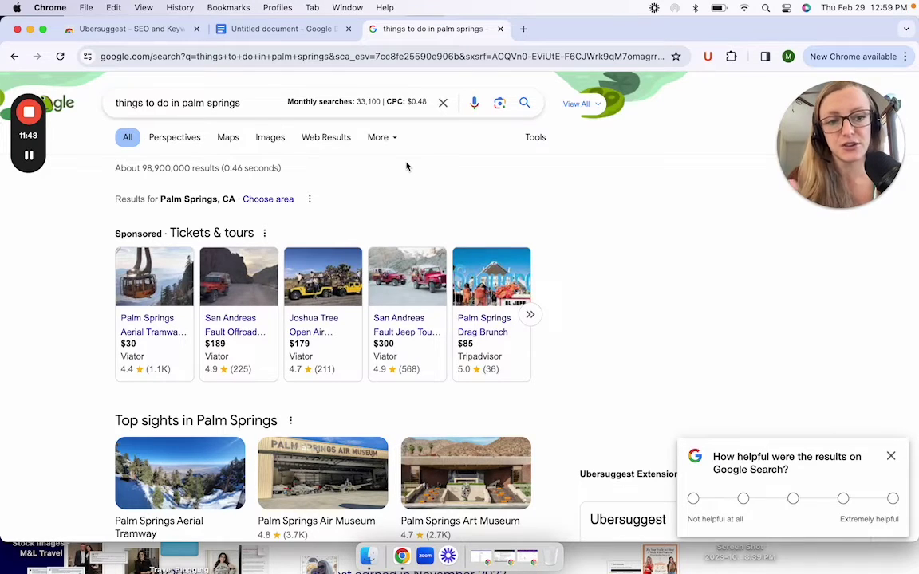
left_click(265, 97)
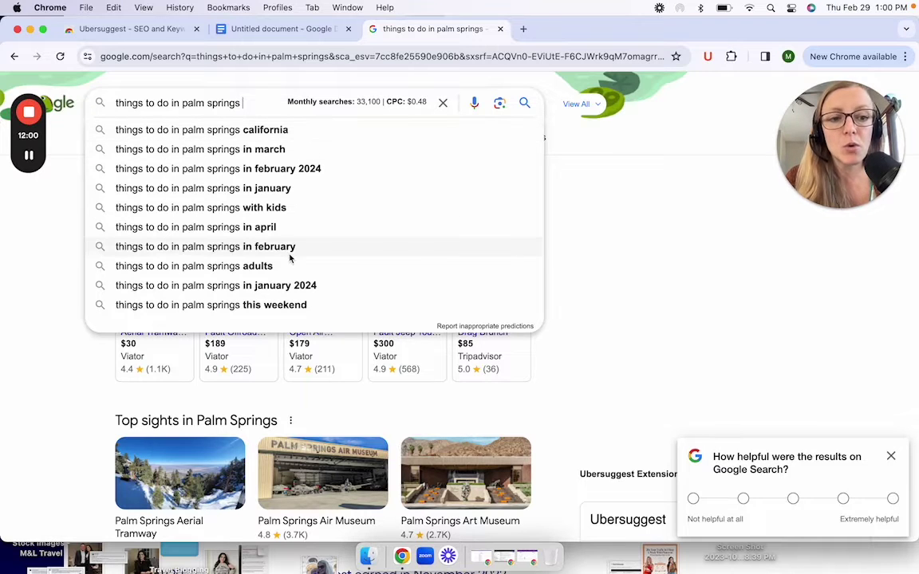
scroll(667, 372, "down", 5)
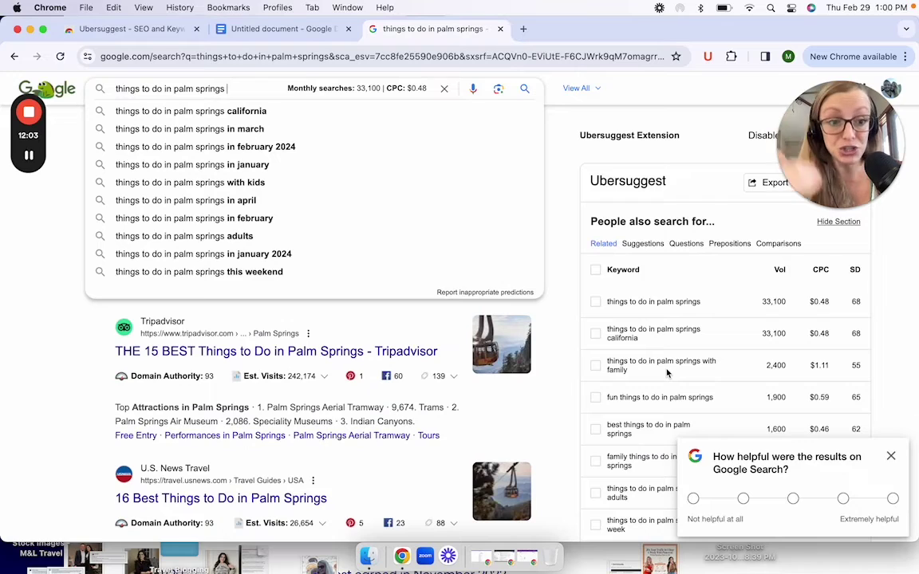
scroll(666, 371, "up", 5)
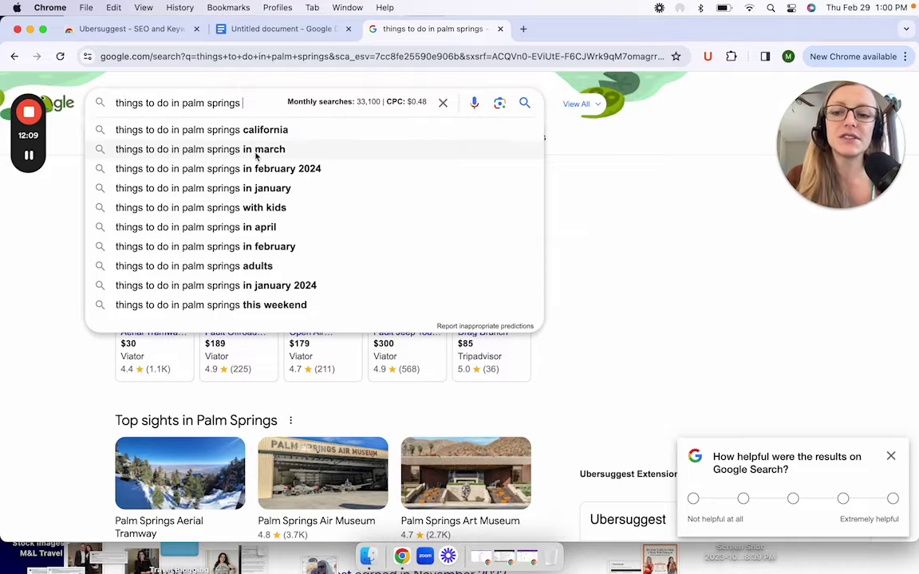
left_click(292, 150)
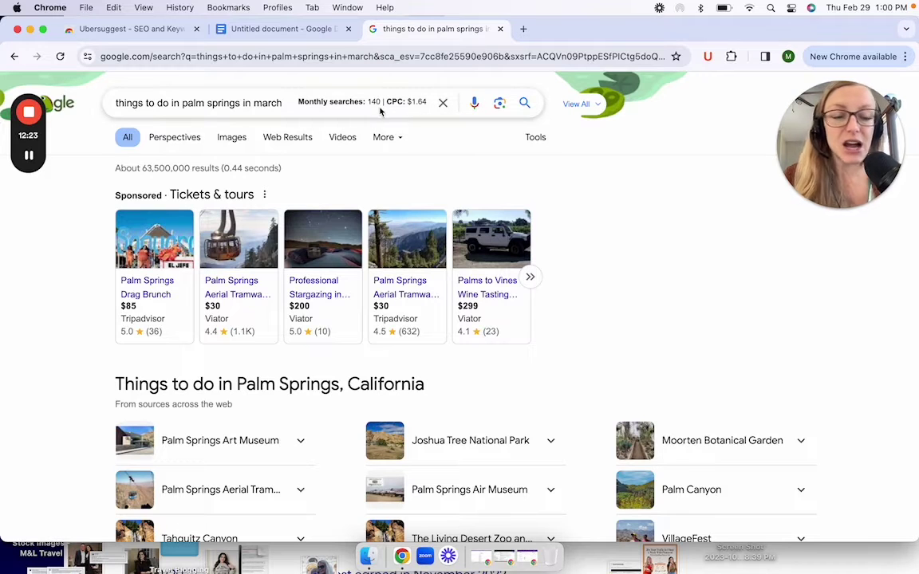
Step: Check the ranking pages' domain authority and the People also ask questions for "things to do in palm springs in march"
scroll(490, 163, "down", 2)
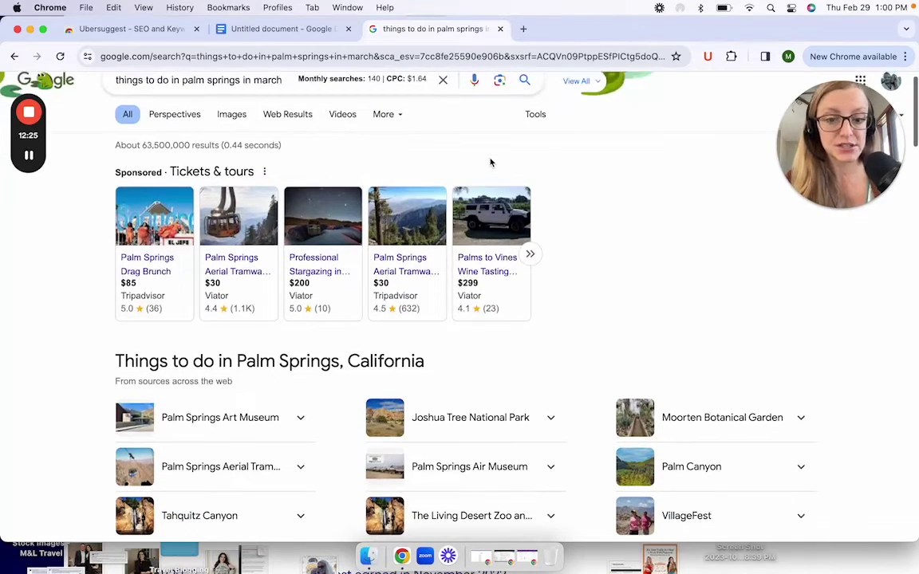
scroll(603, 231, "down", 4)
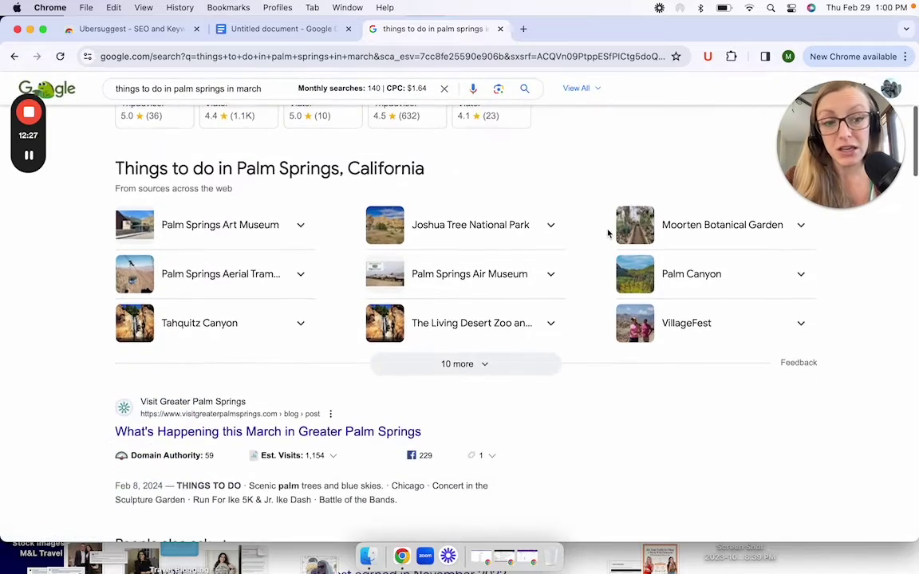
scroll(622, 333, "down", 4)
scroll(622, 333, "down", 2)
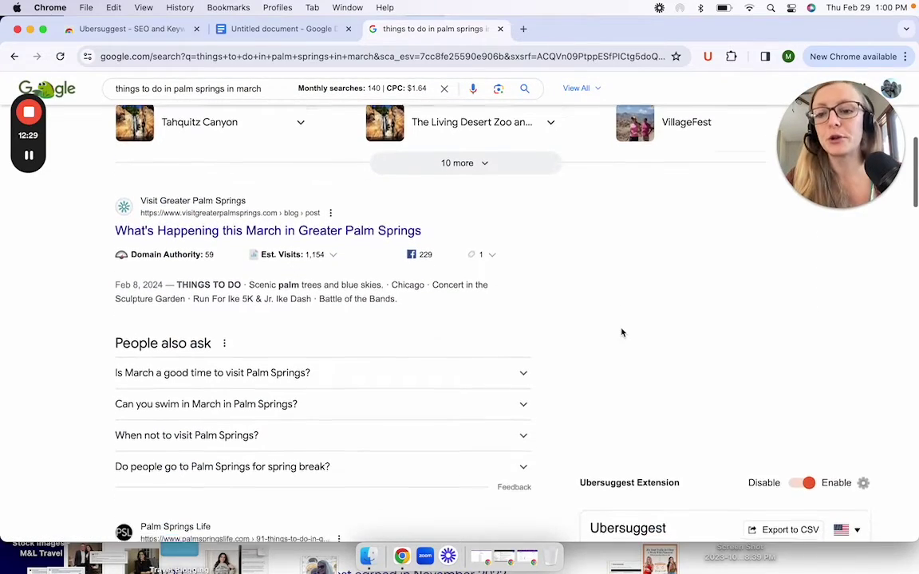
scroll(614, 322, "up", 10)
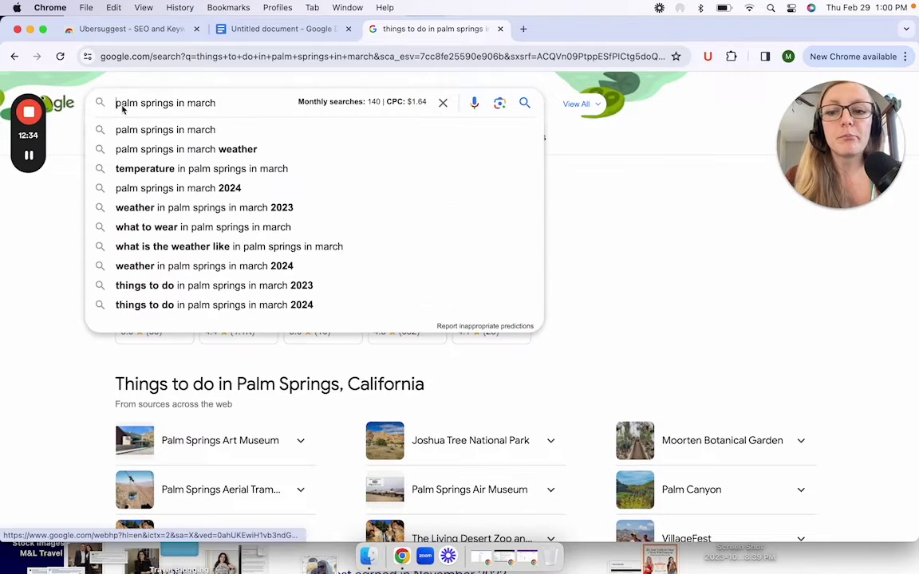
Step: Restore the full query "things to do in palm springs in march" and compare domain authority and estimated visits across all its ranking pages
key("super+z")
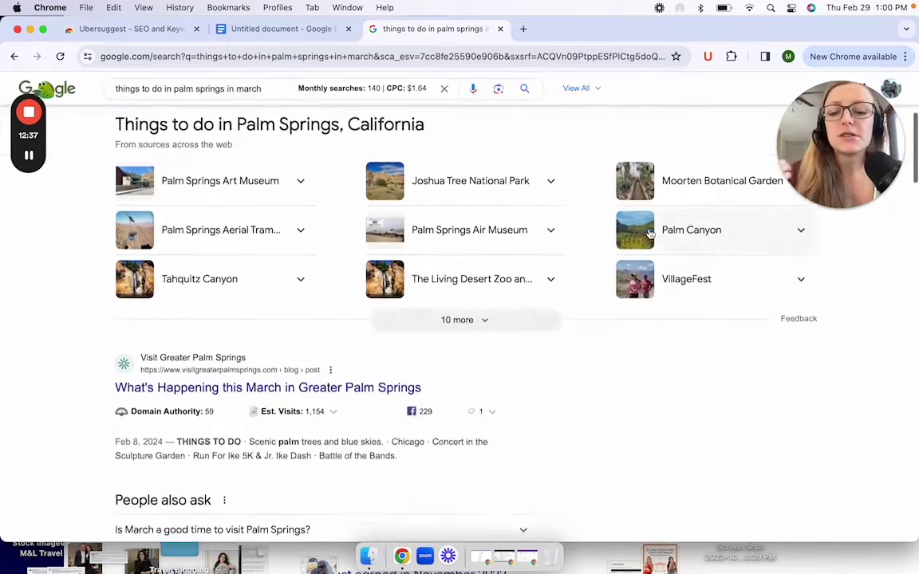
scroll(649, 232, "down", 1)
scroll(650, 233, "down", 2)
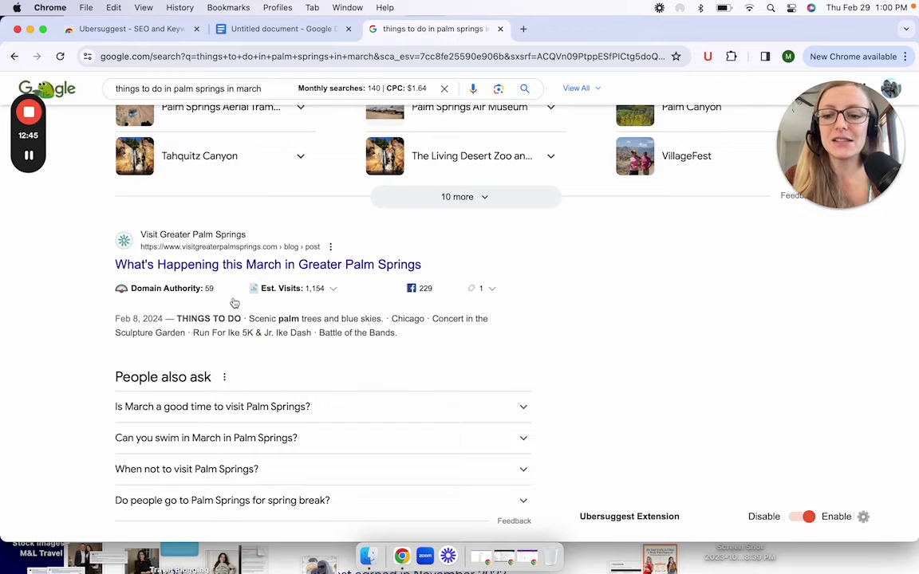
scroll(233, 303, "down", 5)
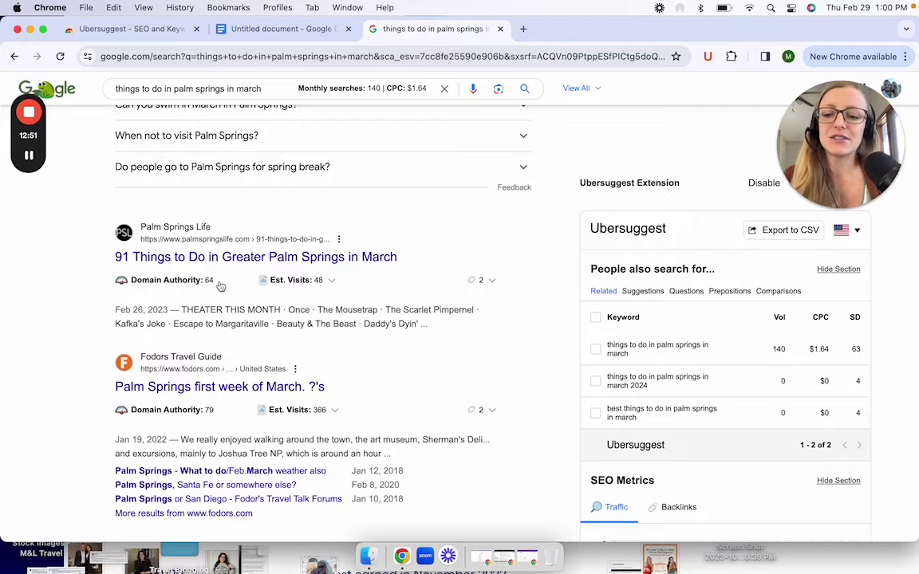
scroll(221, 285, "down", 3)
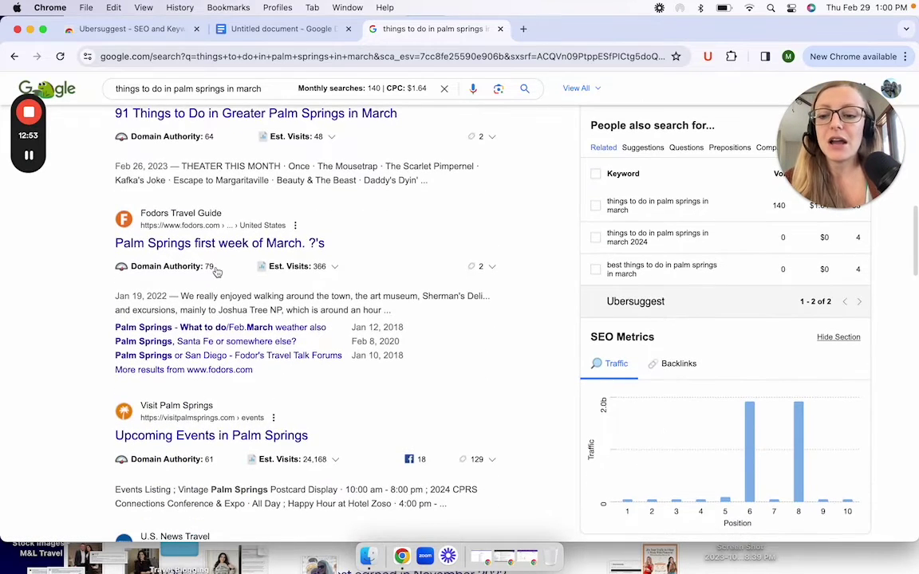
scroll(217, 270, "down", 1)
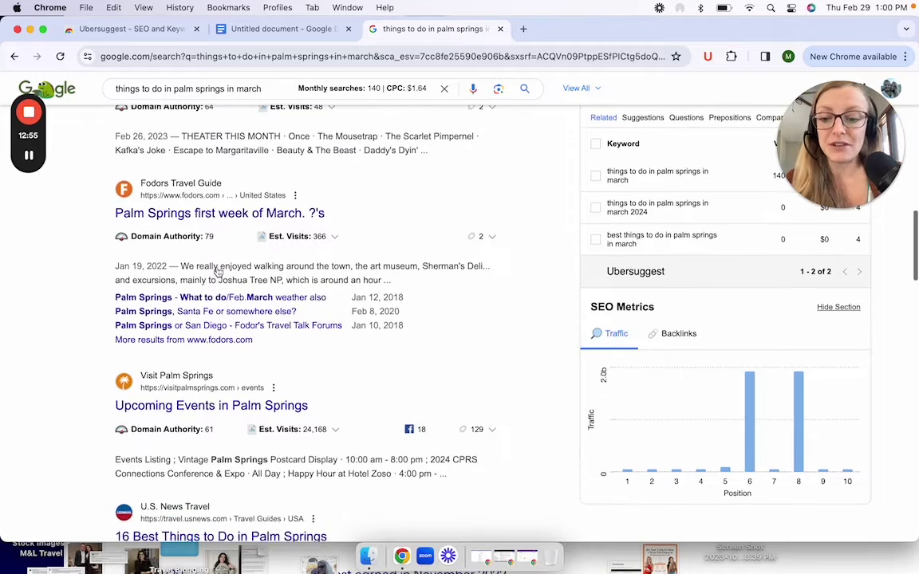
scroll(240, 220, "down", 3)
scroll(268, 218, "up", 2)
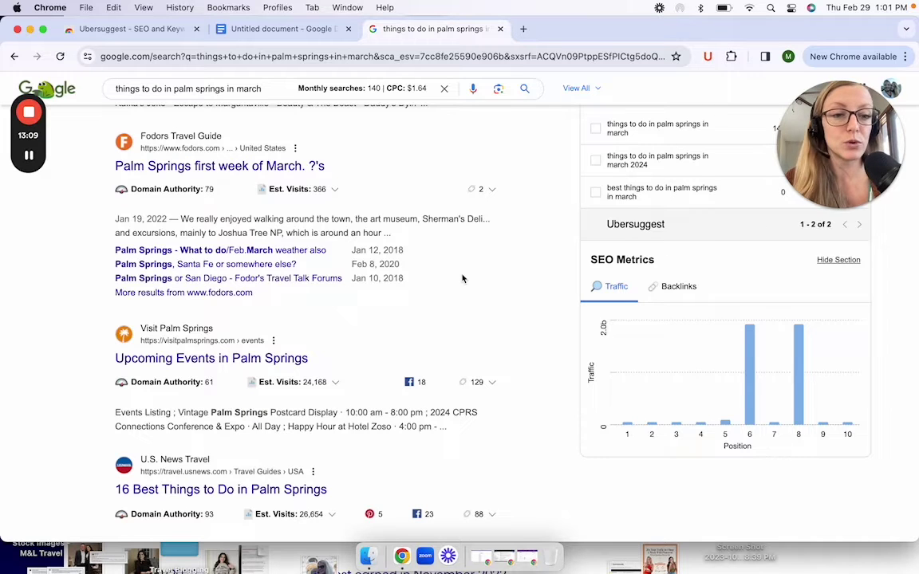
scroll(462, 278, "down", 3)
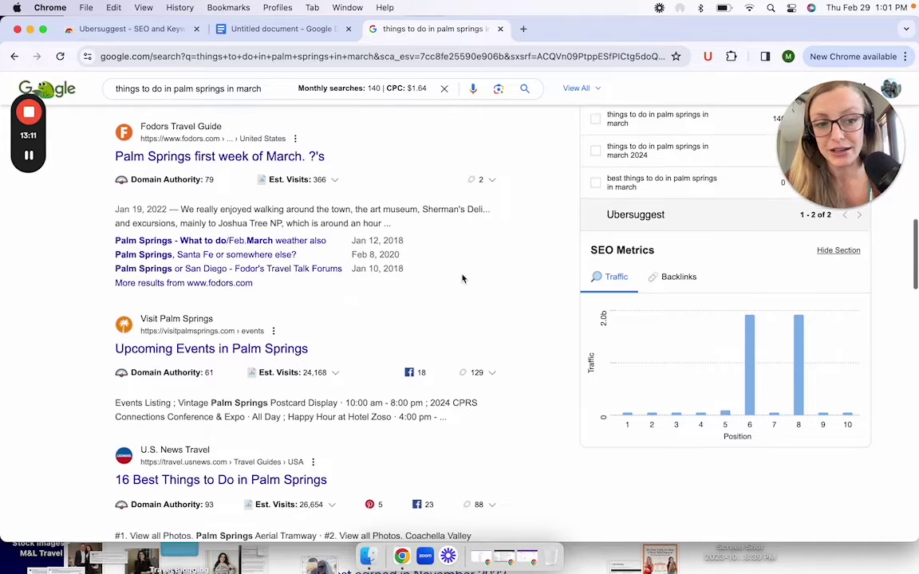
scroll(461, 278, "down", 3)
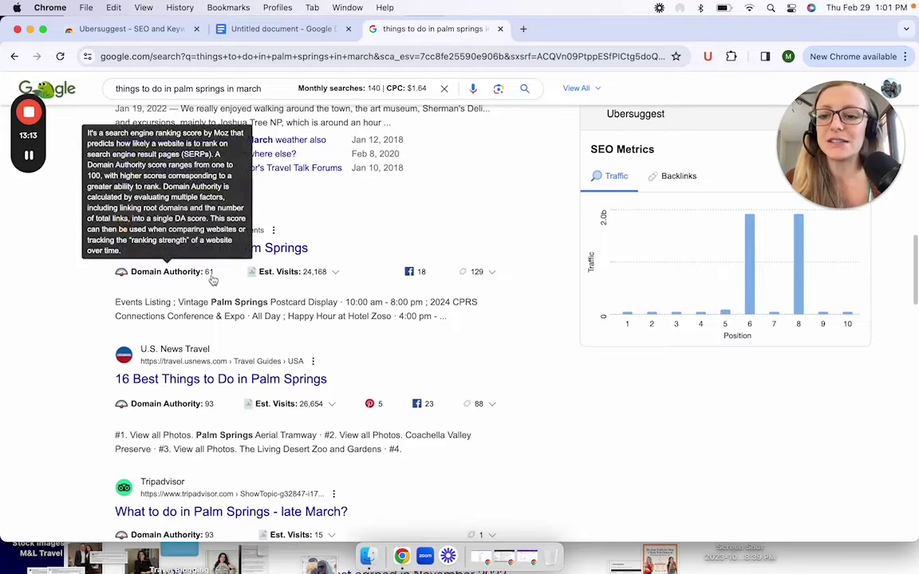
scroll(232, 283, "down", 5)
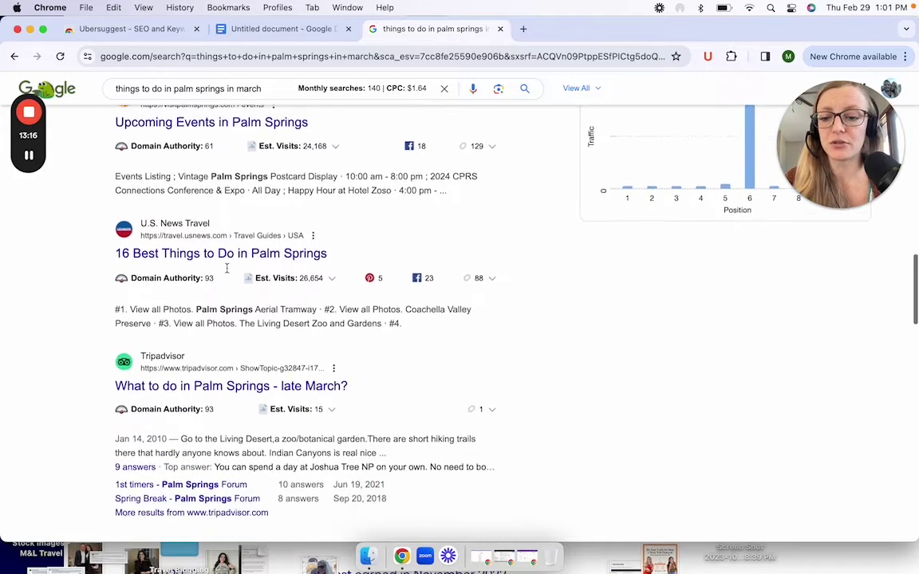
scroll(223, 263, "down", 8)
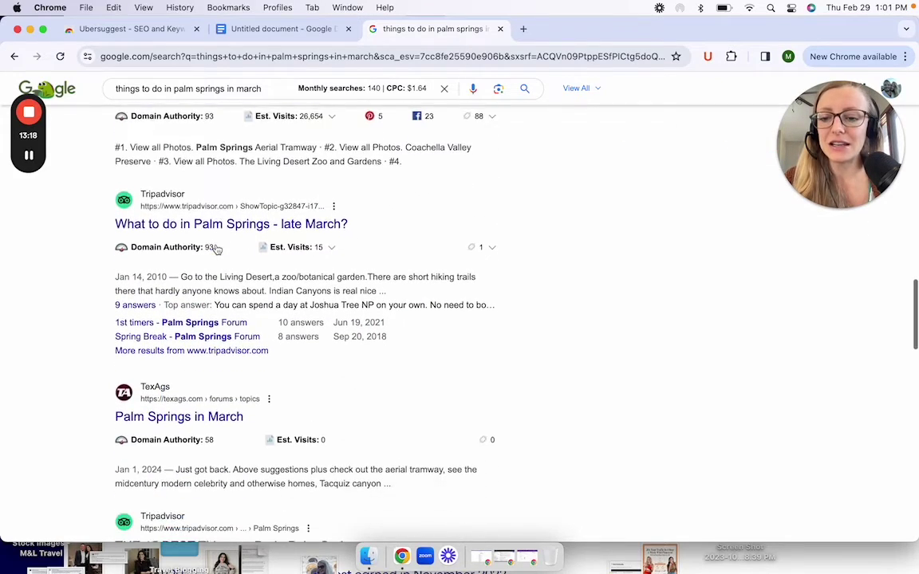
scroll(240, 279, "down", 5)
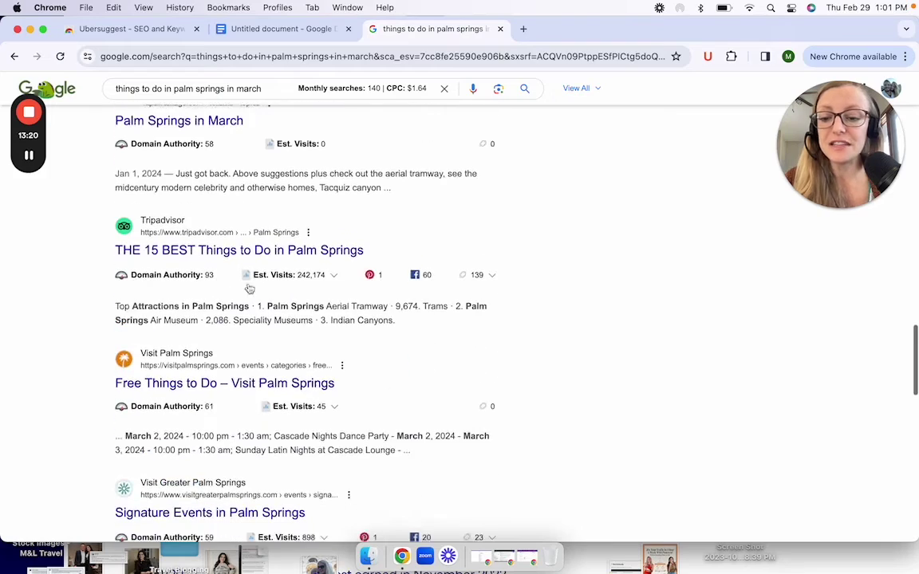
scroll(231, 284, "down", 3)
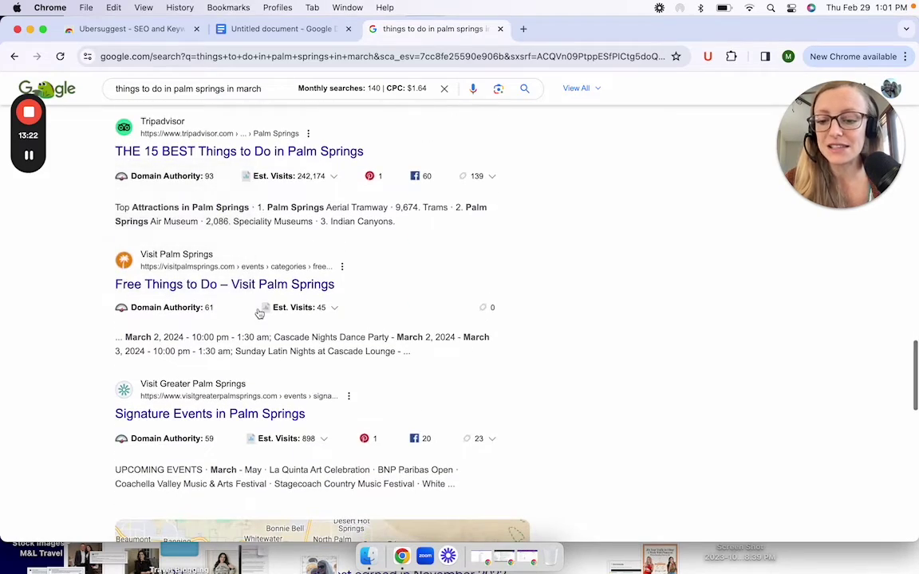
scroll(255, 399, "down", 10)
Step: Recheck the March results from Tripadvisor back up to Palm Springs Life, alongside Ubersuggest's related keyword variations
scroll(420, 359, "up", 15)
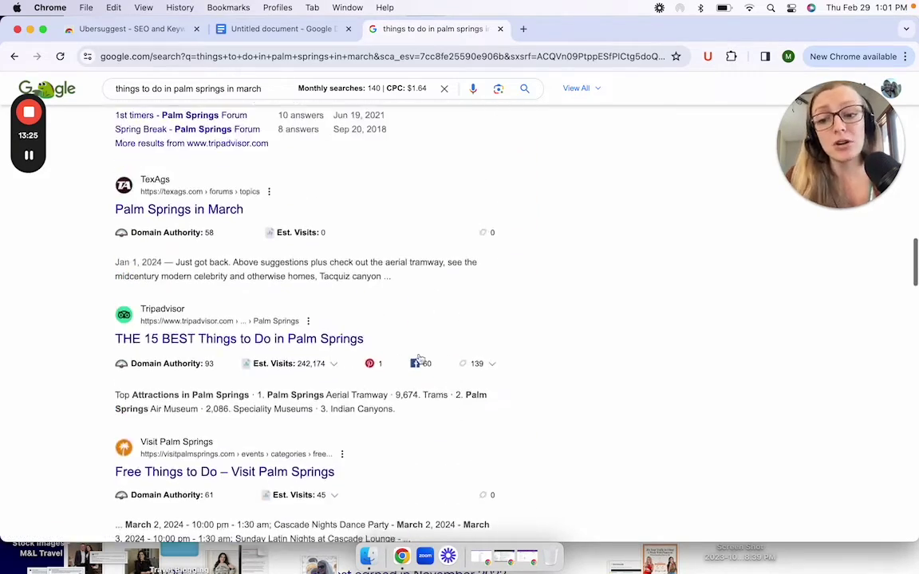
scroll(421, 359, "down", 4)
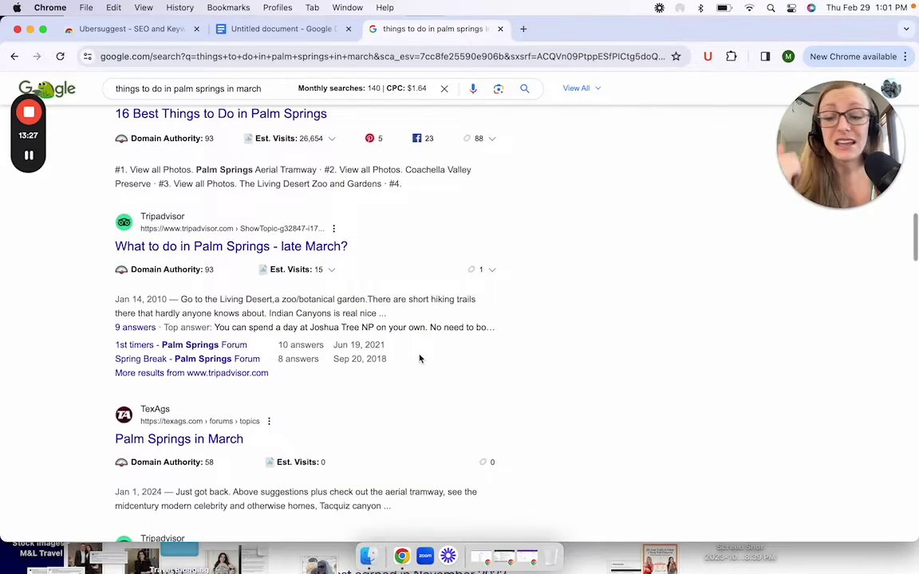
scroll(558, 367, "up", 10)
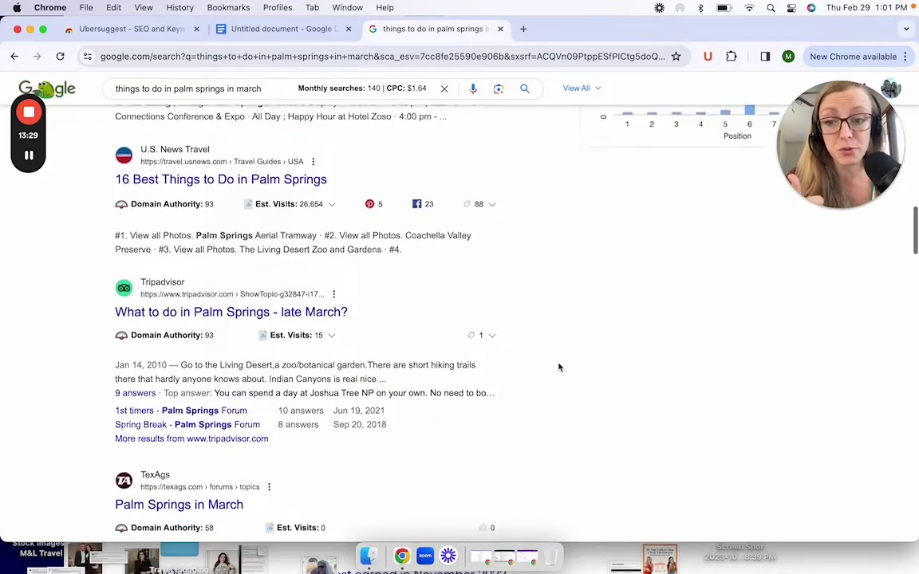
scroll(558, 367, "up", 5)
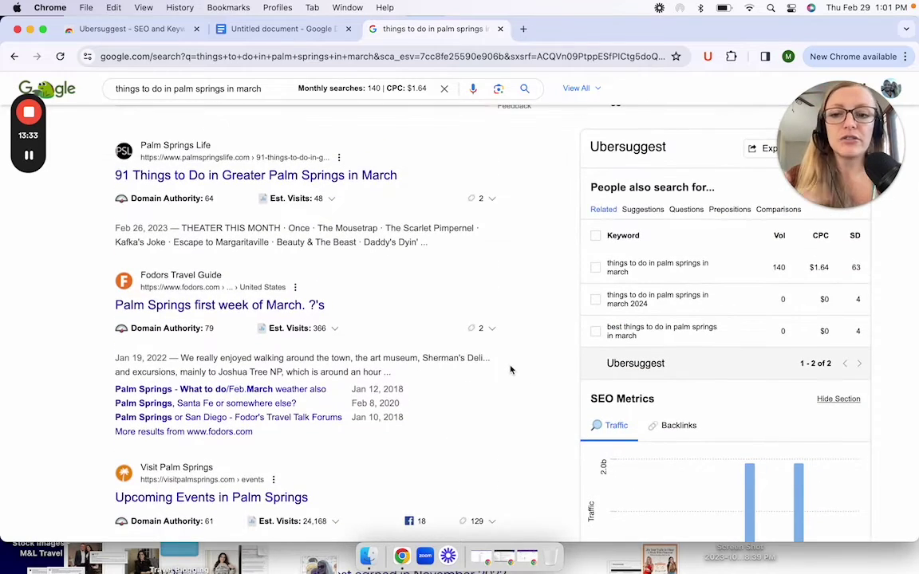
scroll(510, 369, "down", 1)
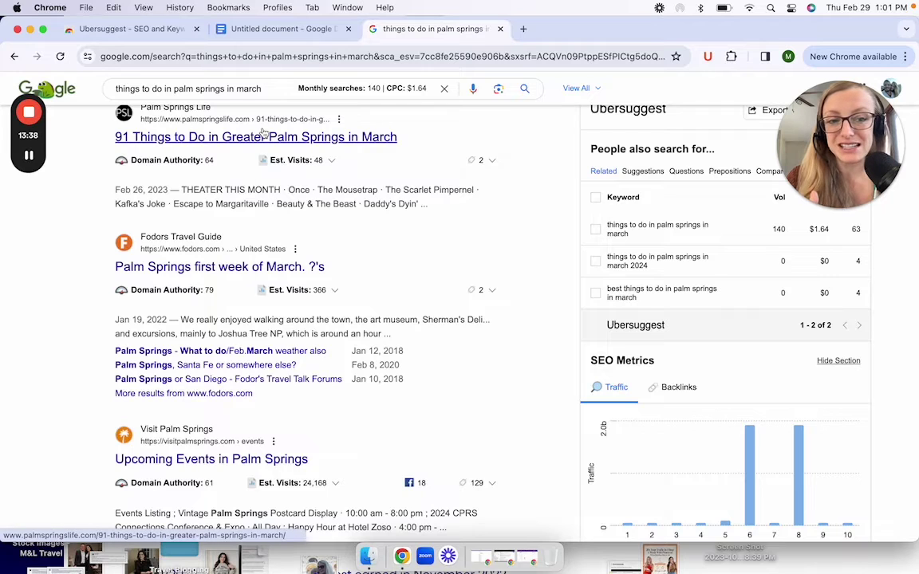
scroll(148, 273, "down", 4)
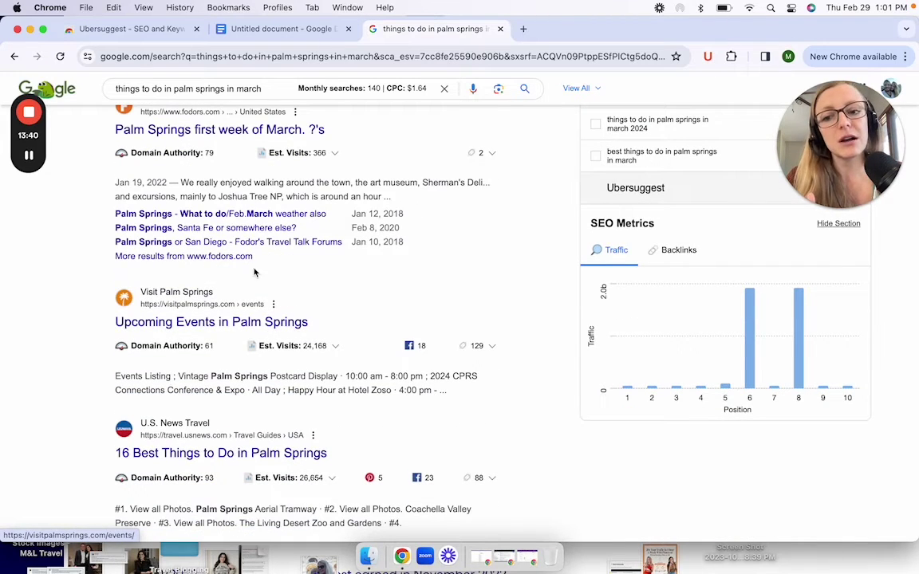
scroll(410, 251, "up", 1)
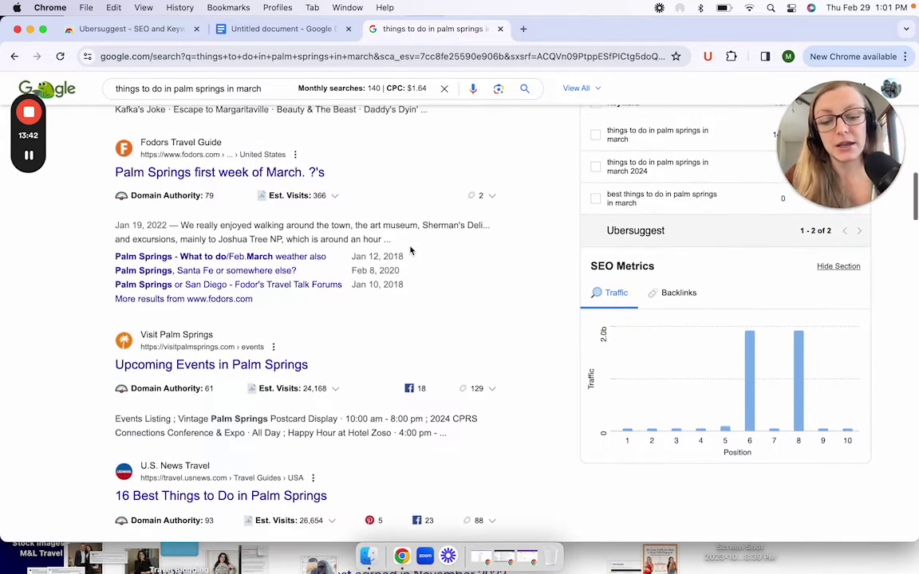
Step: Switch to the Google Docs notes and read the domain authority tips, through the paragraph on outranking high DA websites
key("ctrl+shift+Tab")
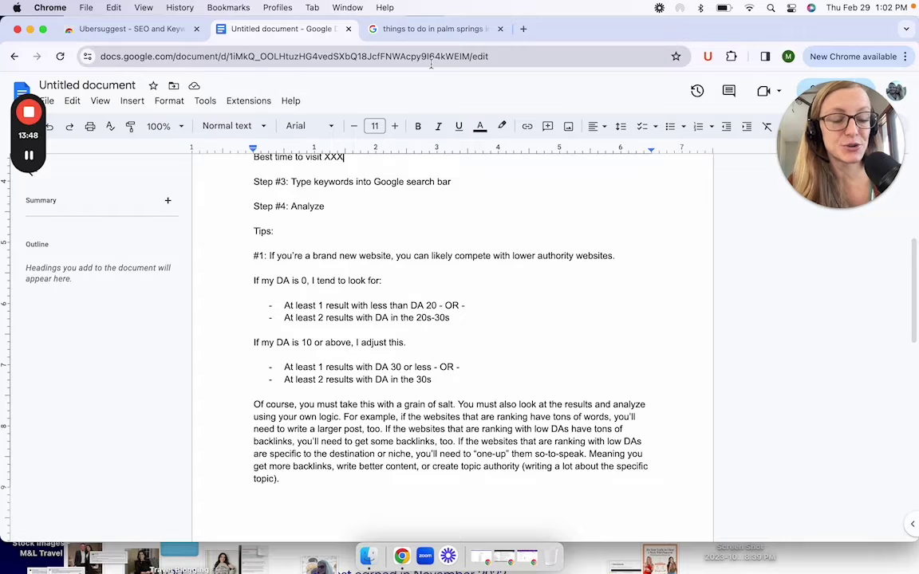
scroll(511, 371, "down", 1)
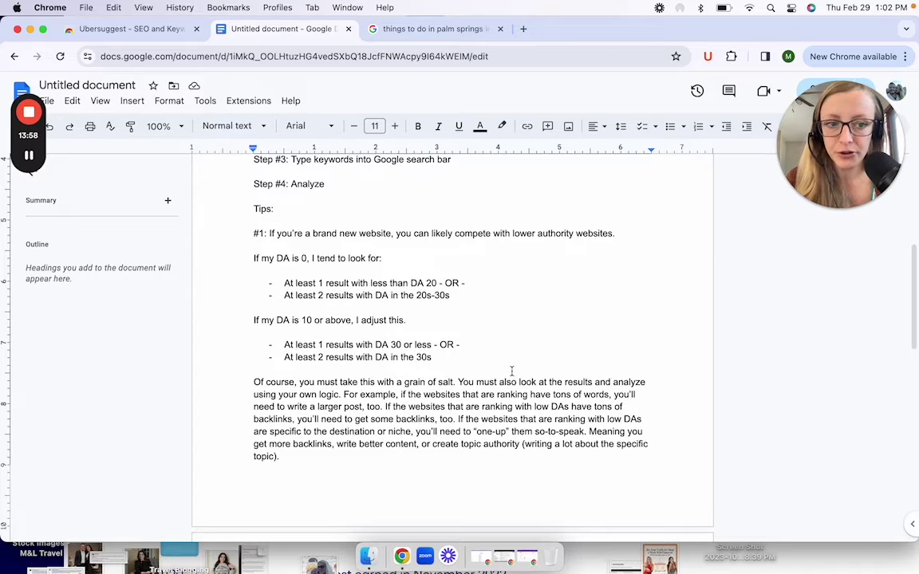
scroll(511, 371, "down", 5)
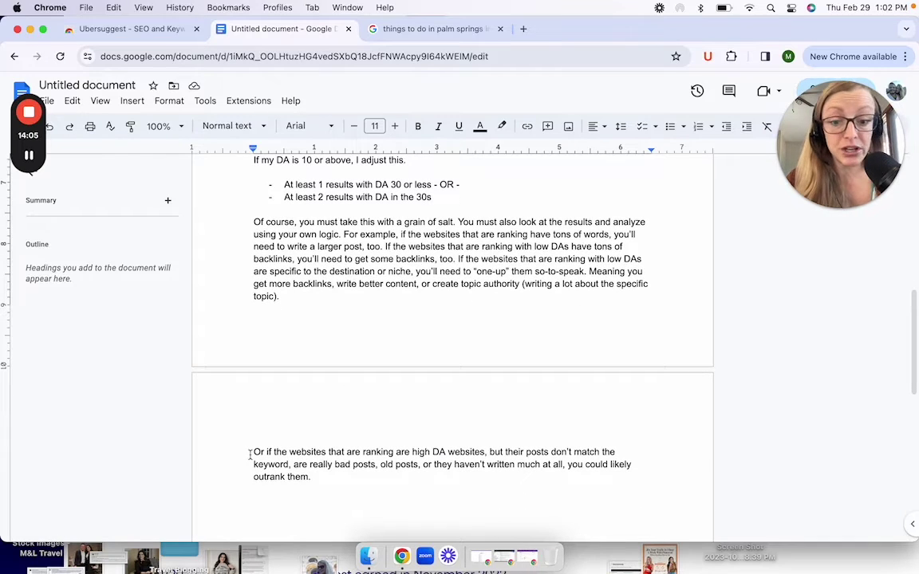
left_click_drag(249, 455, 482, 461)
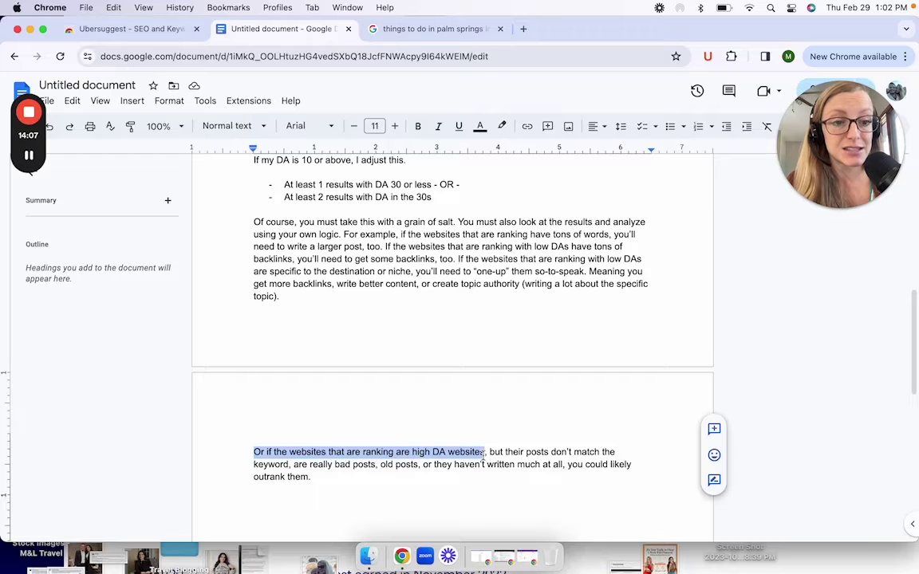
left_click(484, 506)
scroll(485, 506, "down", 1)
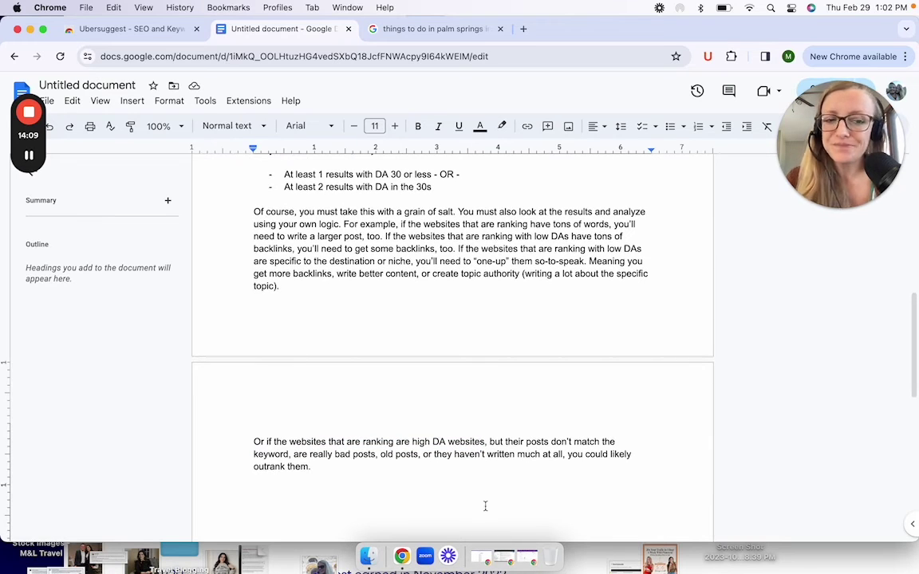
scroll(484, 506, "down", 5)
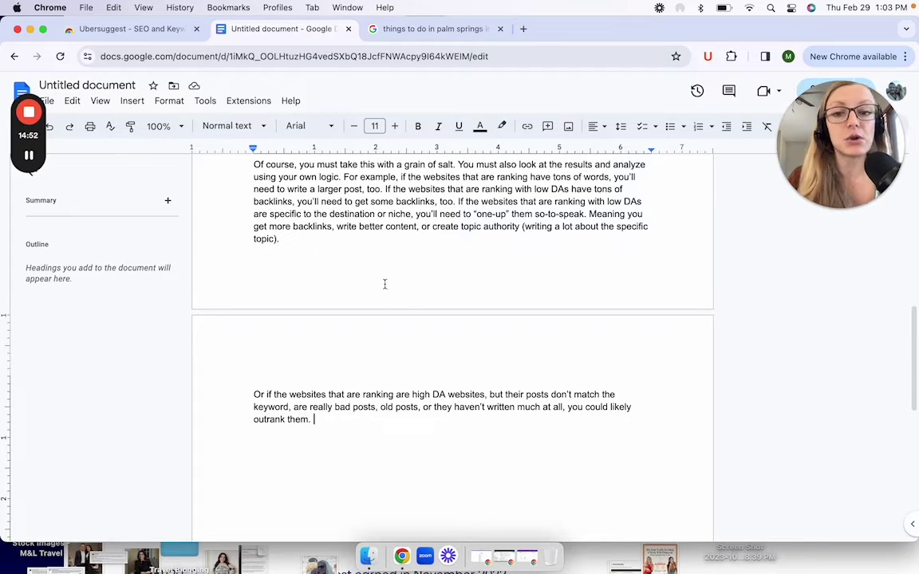
Step: Return to the Google results for the March query and examine how well each high-authority page's title, date and content type match the keyword
left_click(405, 36)
scroll(459, 327, "up", 5)
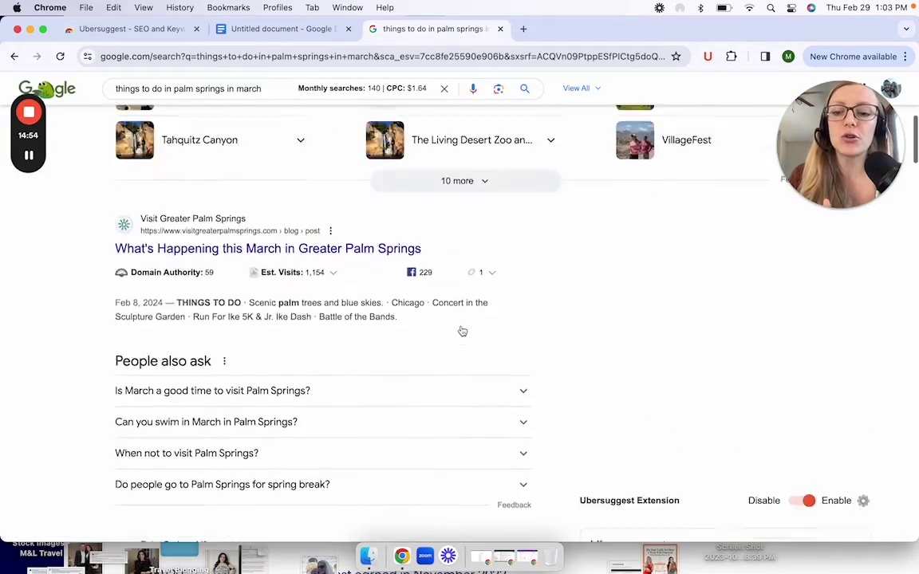
scroll(461, 330, "up", 3)
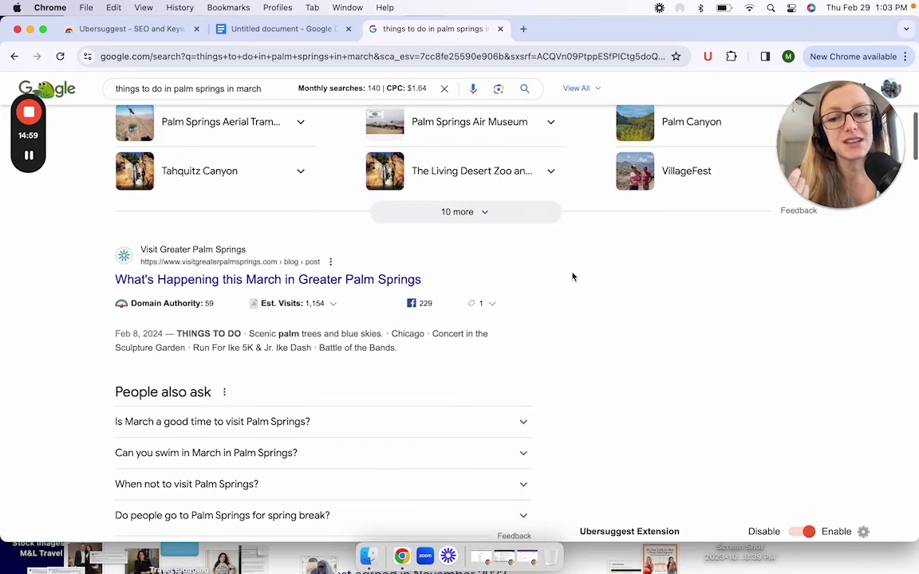
scroll(571, 277, "down", 2)
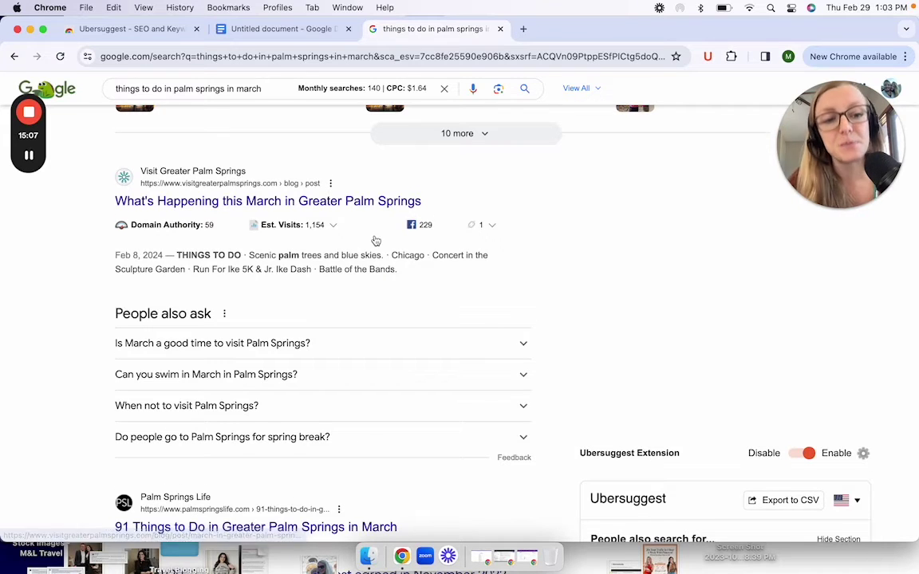
scroll(373, 240, "down", 5)
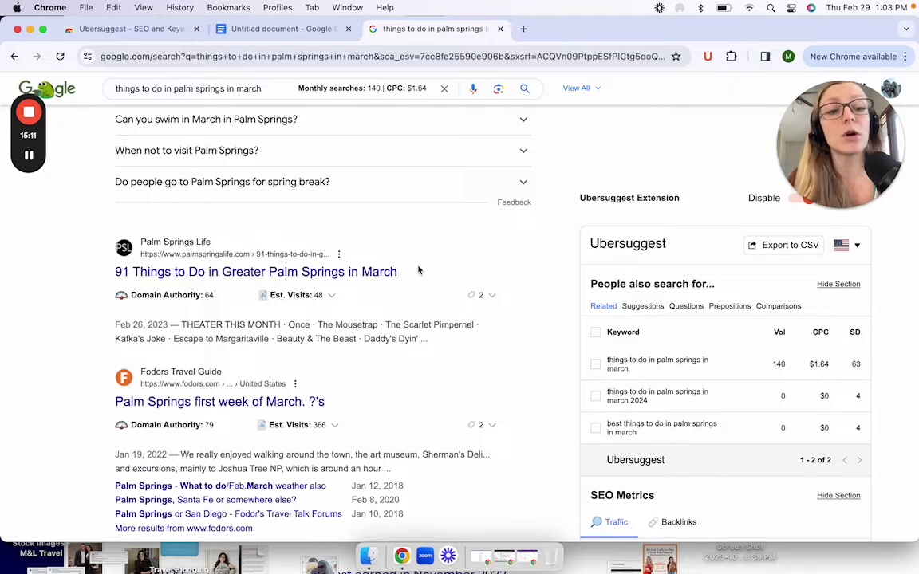
scroll(419, 271, "down", 5)
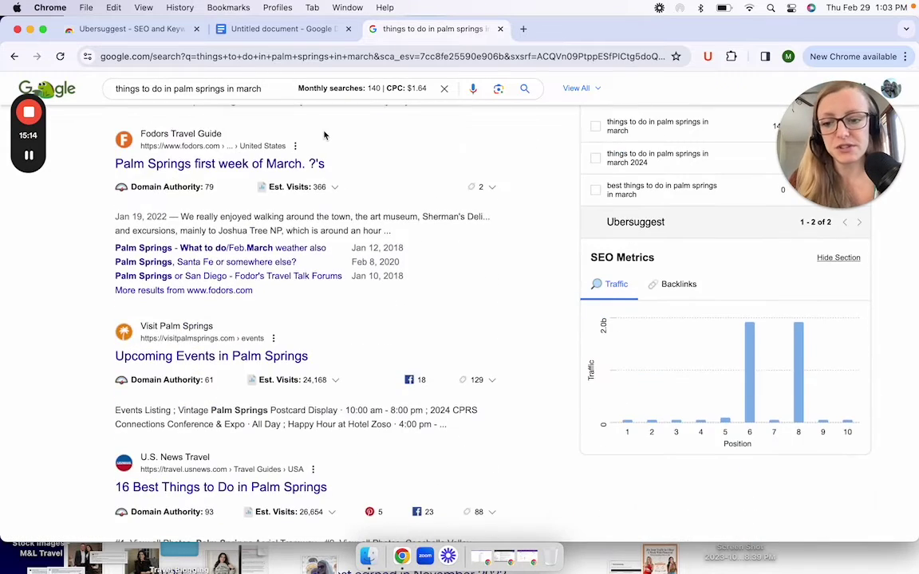
scroll(324, 135, "down", 2)
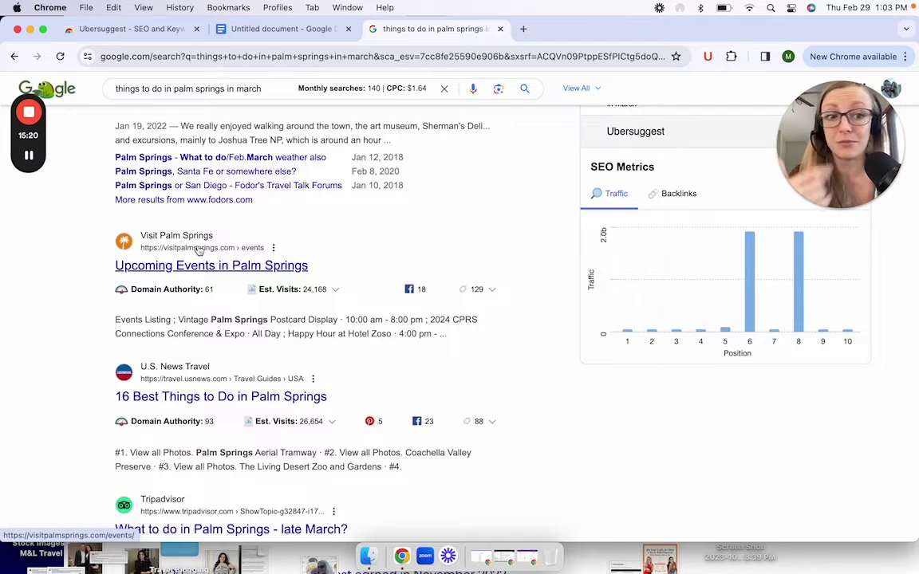
scroll(198, 250, "down", 3)
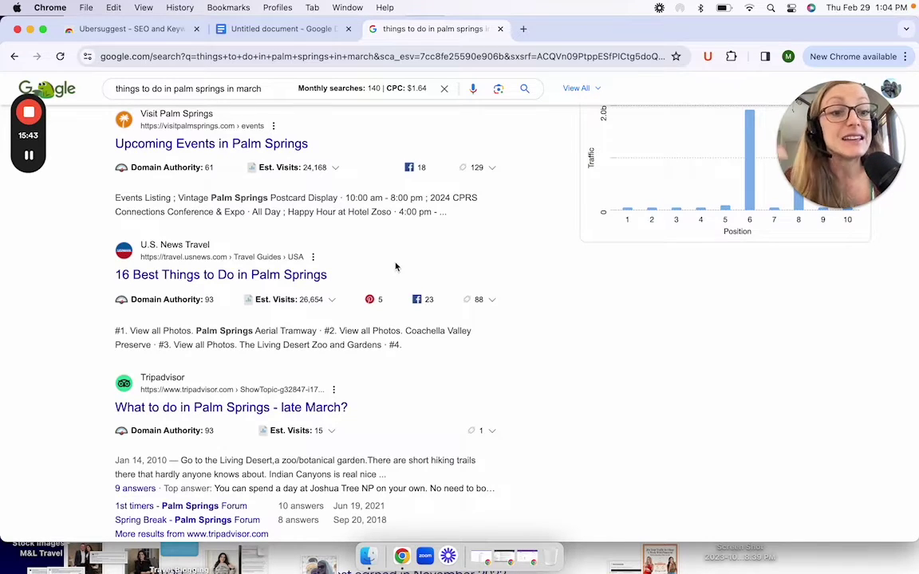
scroll(395, 266, "down", 5)
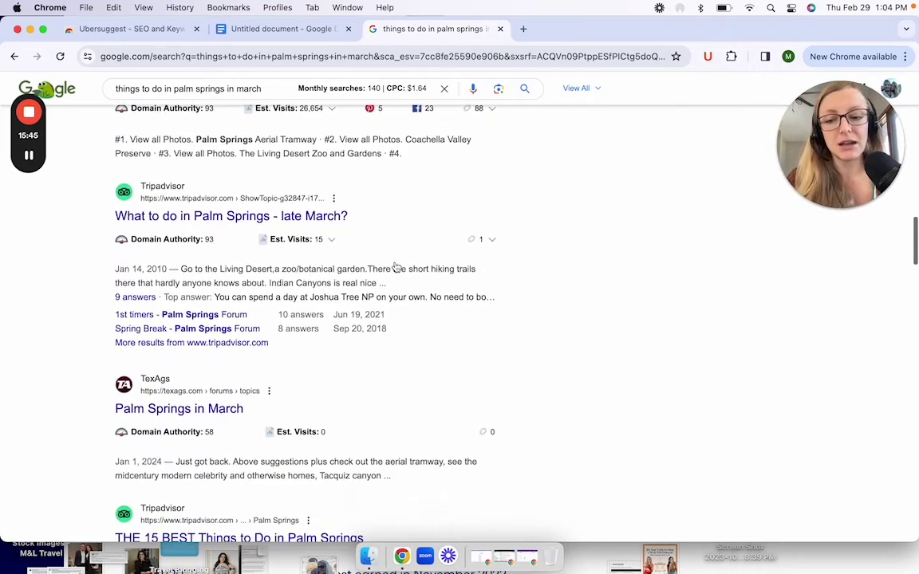
scroll(411, 255, "down", 2)
scroll(452, 209, "up", 5)
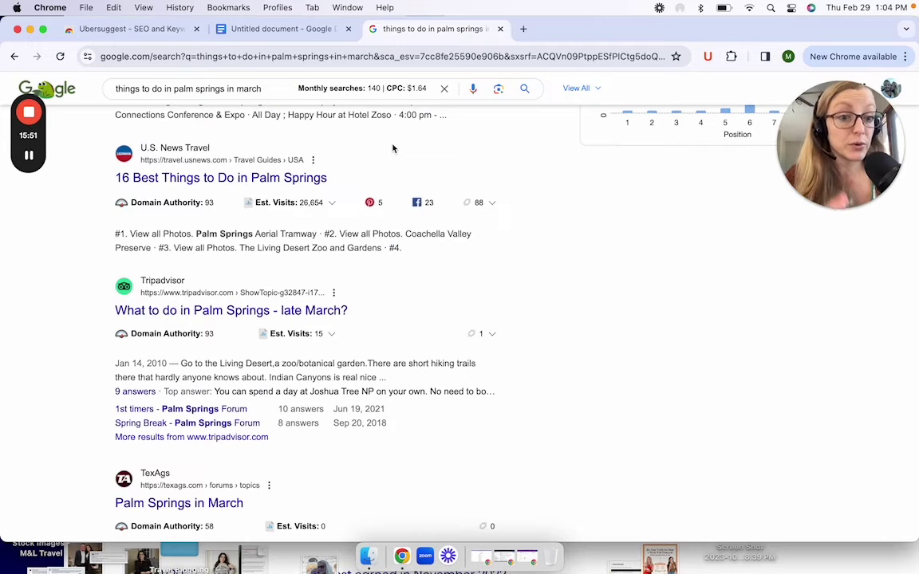
scroll(393, 149, "down", 5)
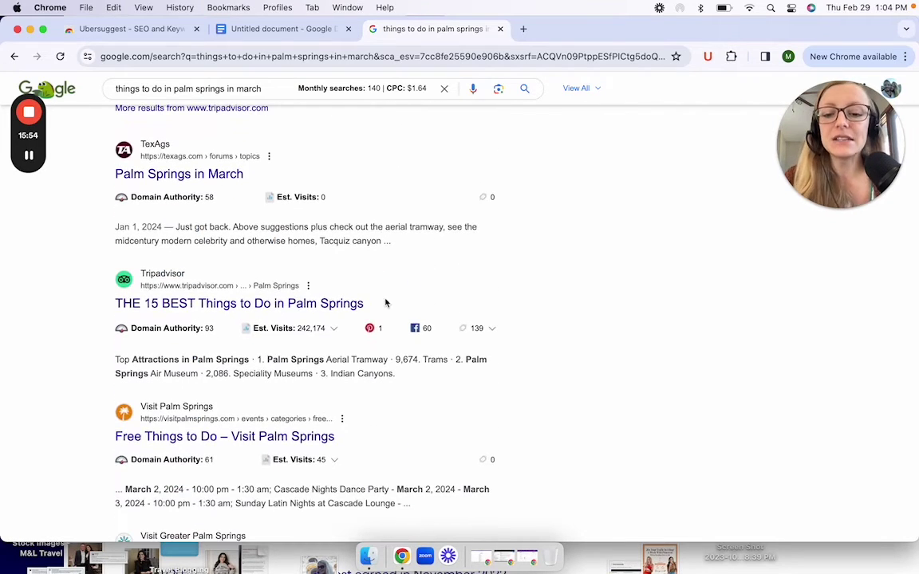
Step: Check how closely the Tripadvisor and Visit Palm Springs titles match the March query, highlighting the "Free Things to Do" title
left_click_drag(387, 303, 464, 278)
left_click(464, 278)
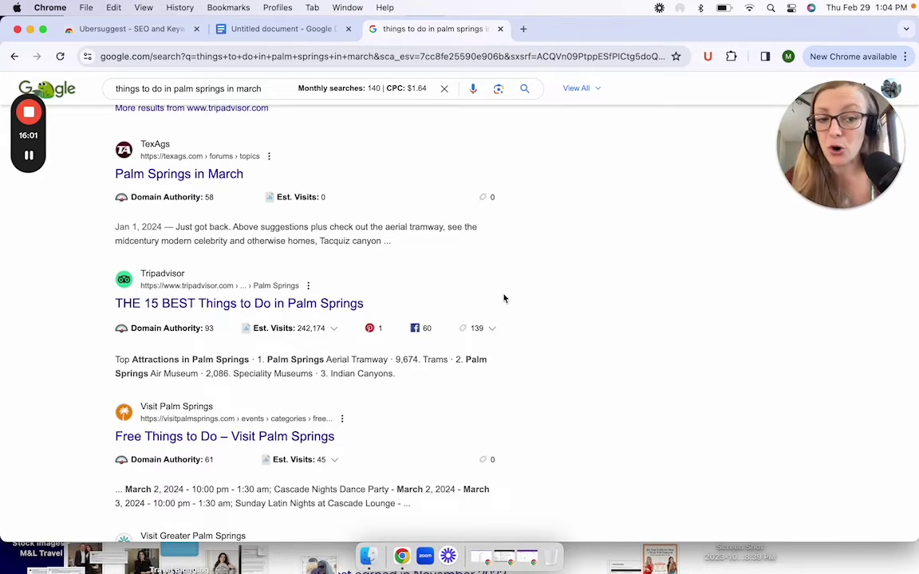
scroll(503, 299, "down", 3)
left_click_drag(339, 311, 78, 319)
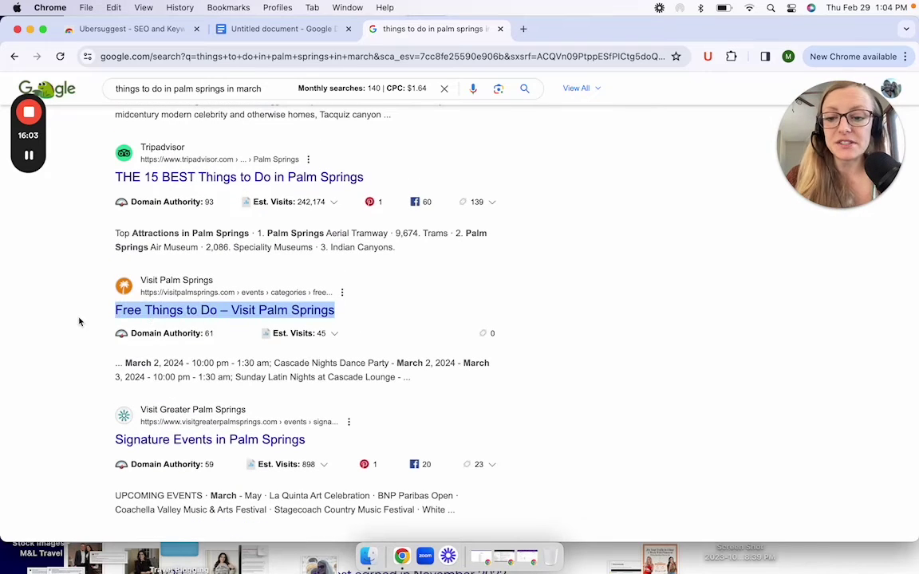
left_click(463, 311)
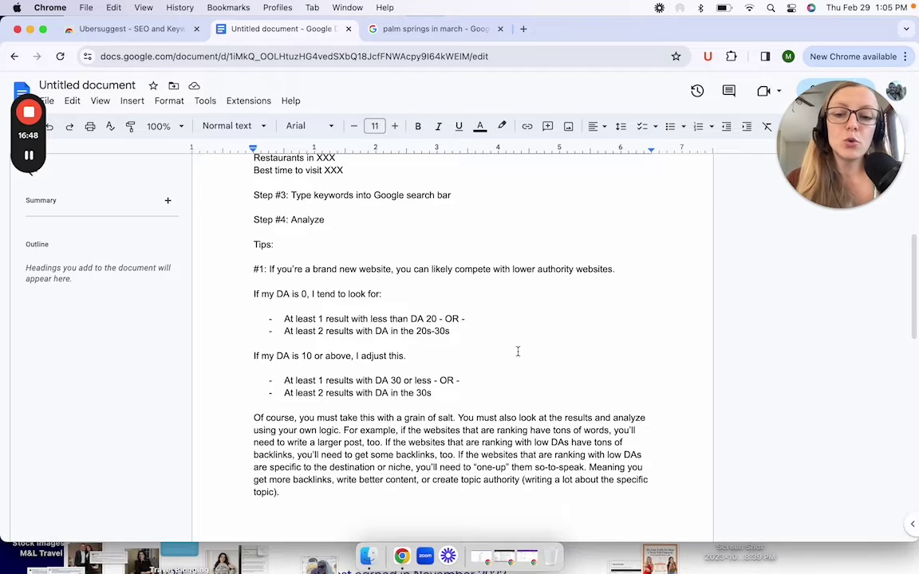
Step: Read through the Google Docs tips on which competing domain authorities to look for with a DA of 0 versus 10 or above
left_click(483, 318)
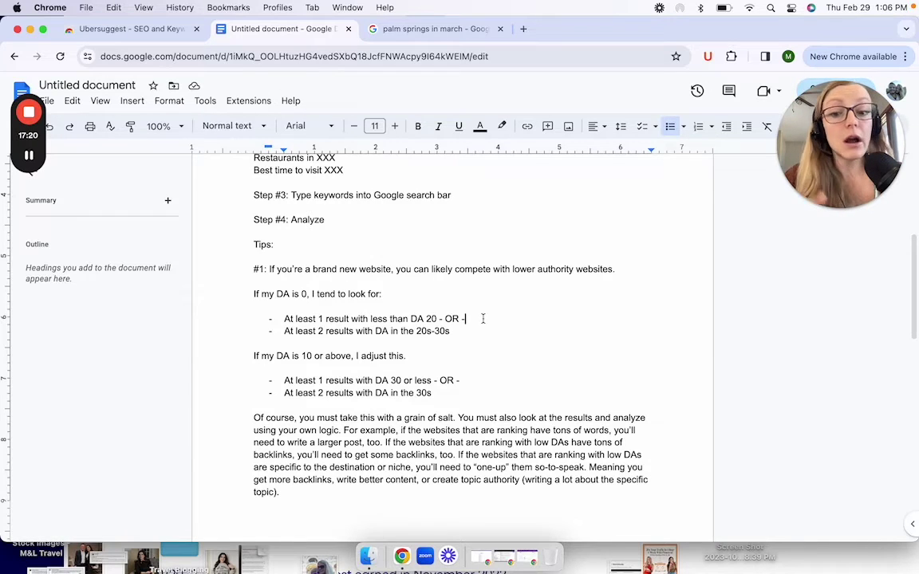
left_click(469, 331)
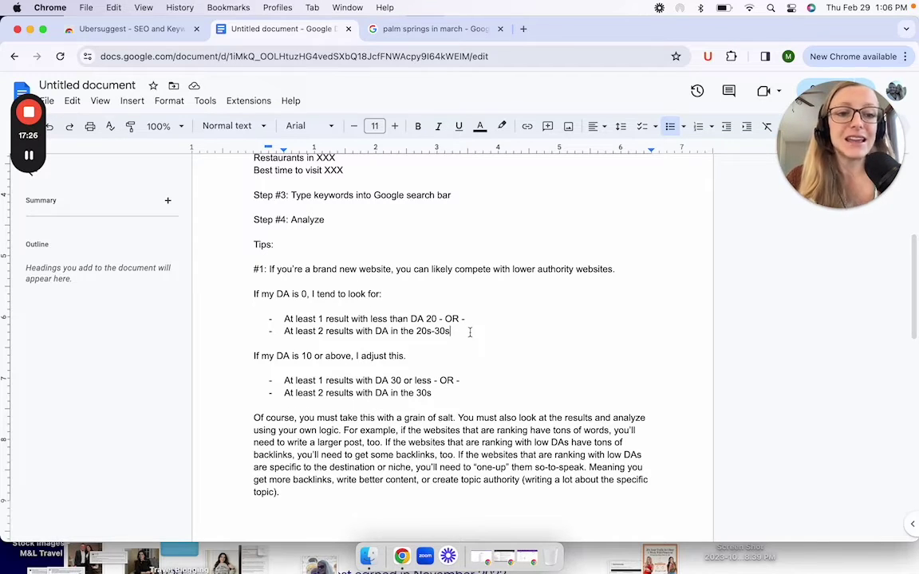
scroll(470, 332, "down", 1)
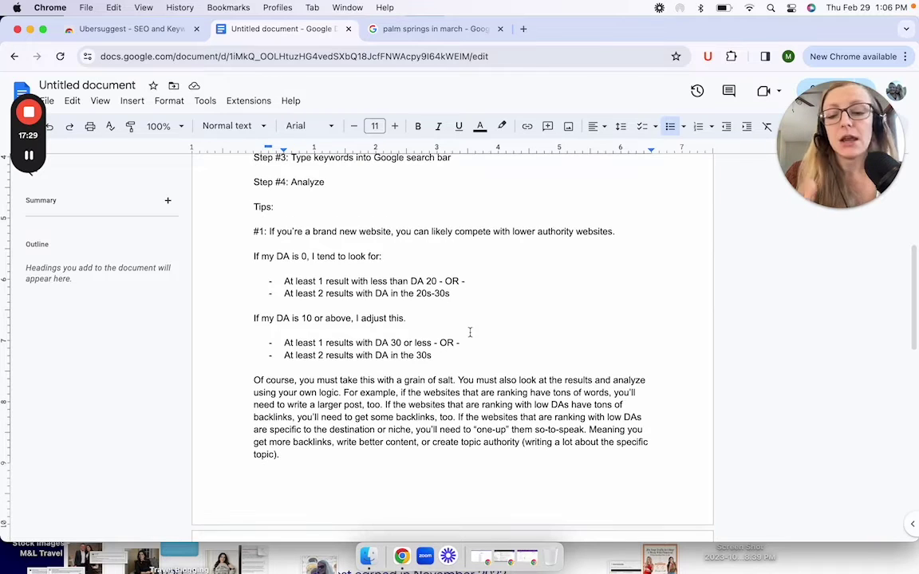
left_click(435, 319)
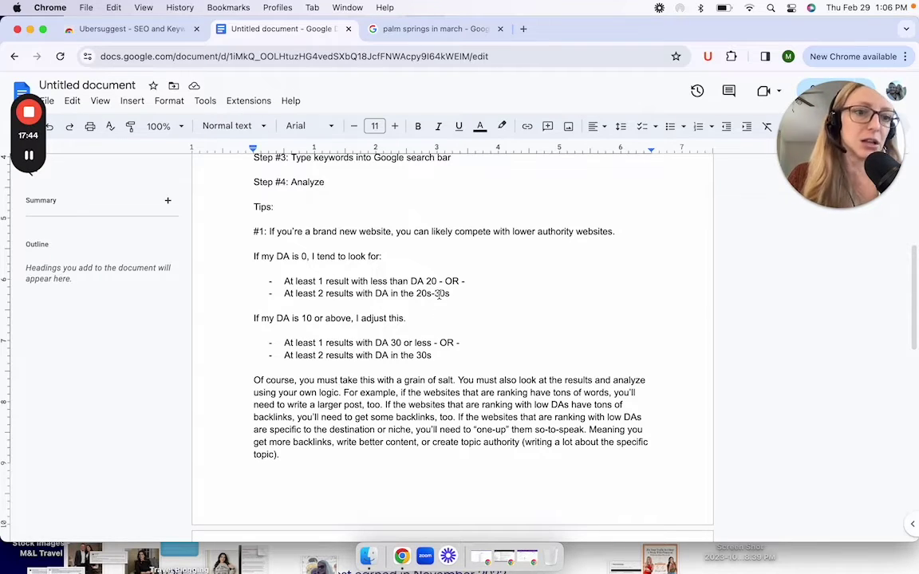
left_click(441, 354)
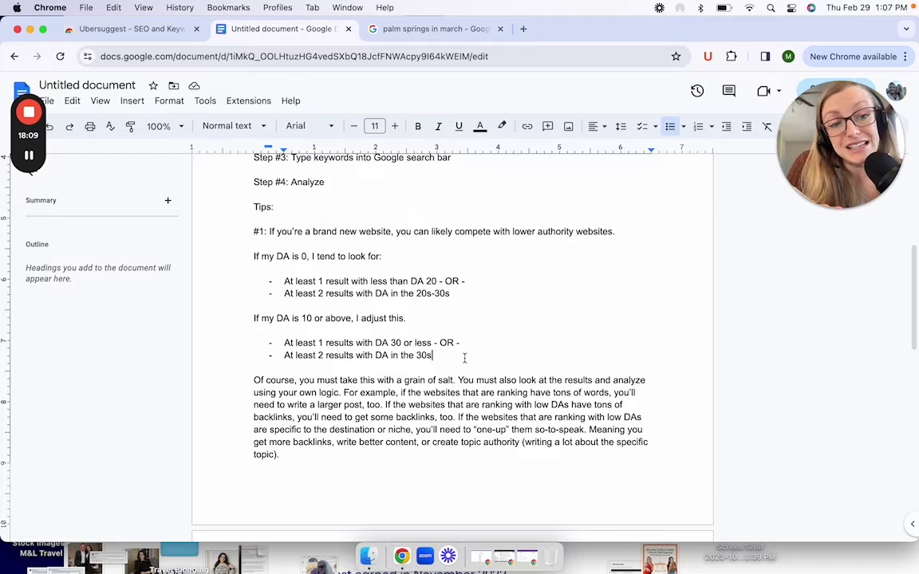
left_click(464, 358)
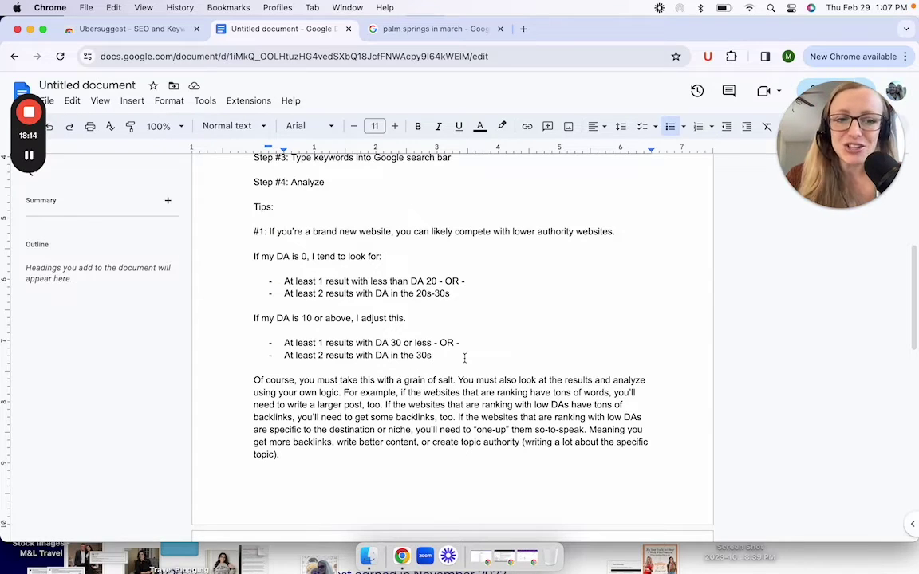
scroll(545, 335, "down", 1)
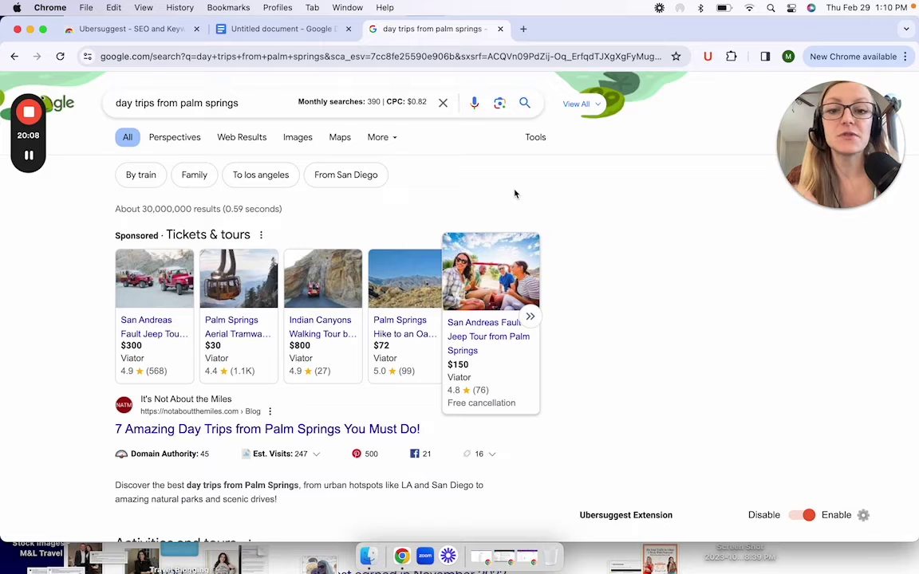
Step: Examine domain authority and keyword match of the first "day trips from palm springs" results, from It's Not About the Miles to Viator
scroll(514, 194, "down", 1)
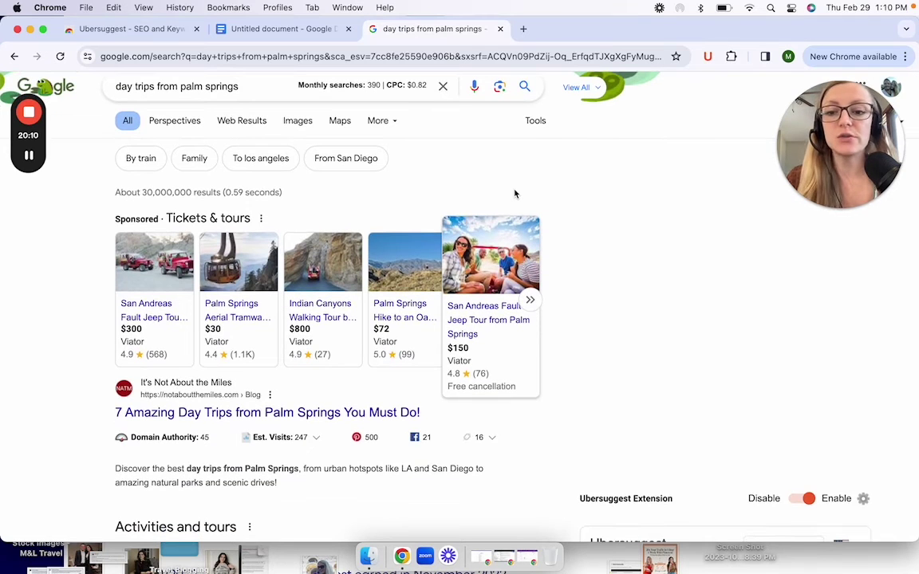
scroll(514, 194, "down", 5)
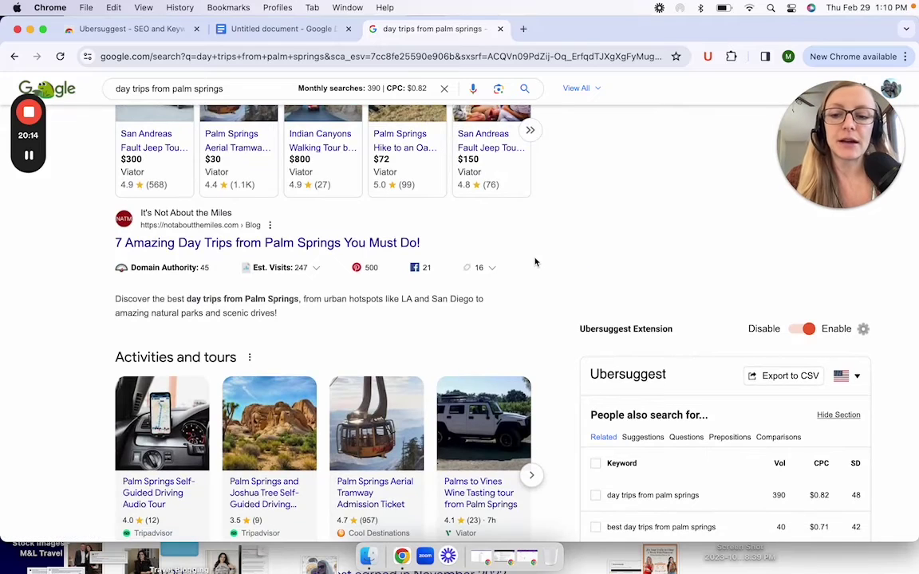
scroll(535, 262, "down", 1)
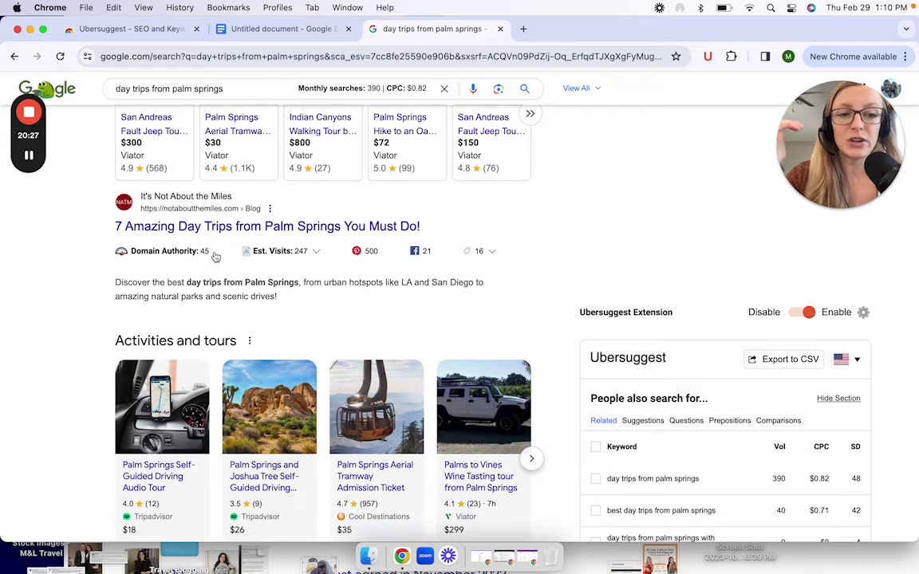
scroll(215, 256, "down", 2)
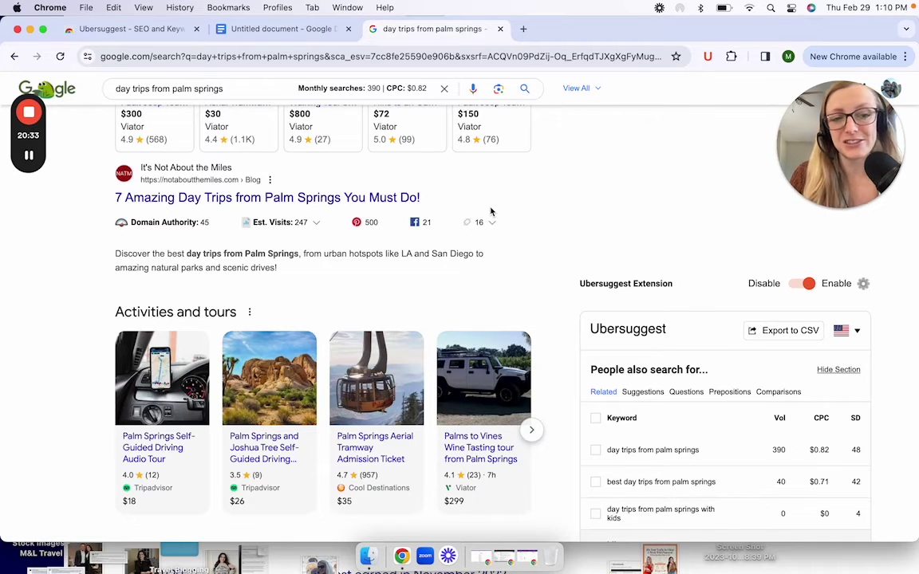
scroll(490, 211, "down", 5)
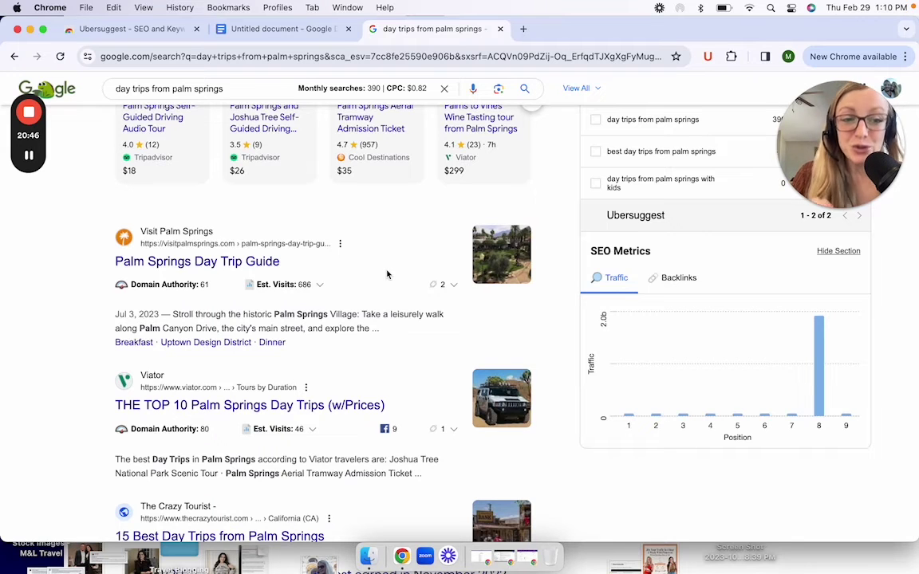
scroll(386, 274, "up", 5)
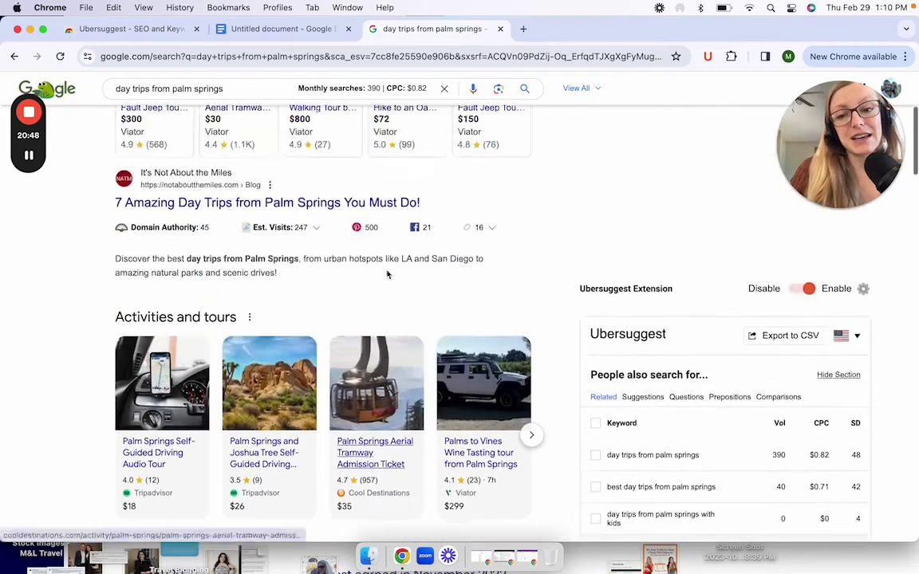
scroll(317, 213, "down", 5)
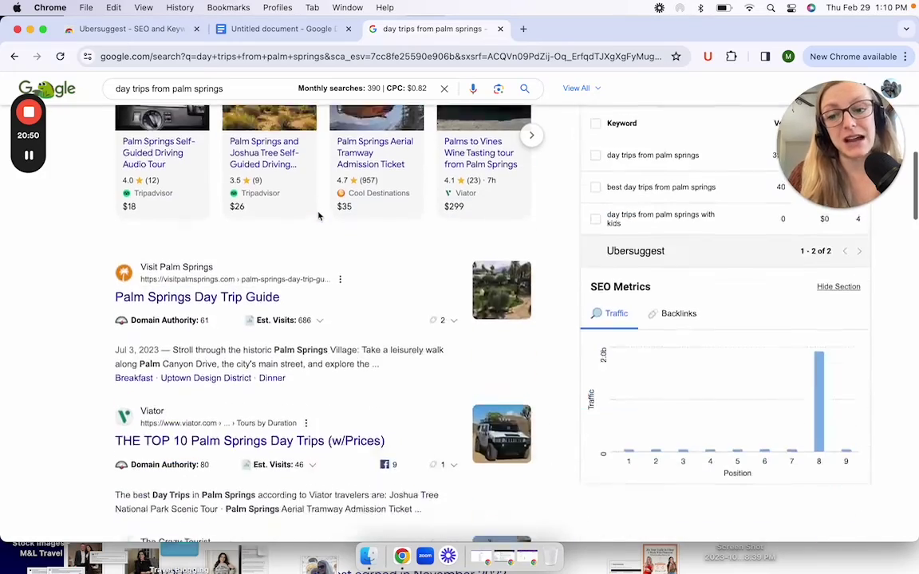
scroll(401, 247, "down", 1)
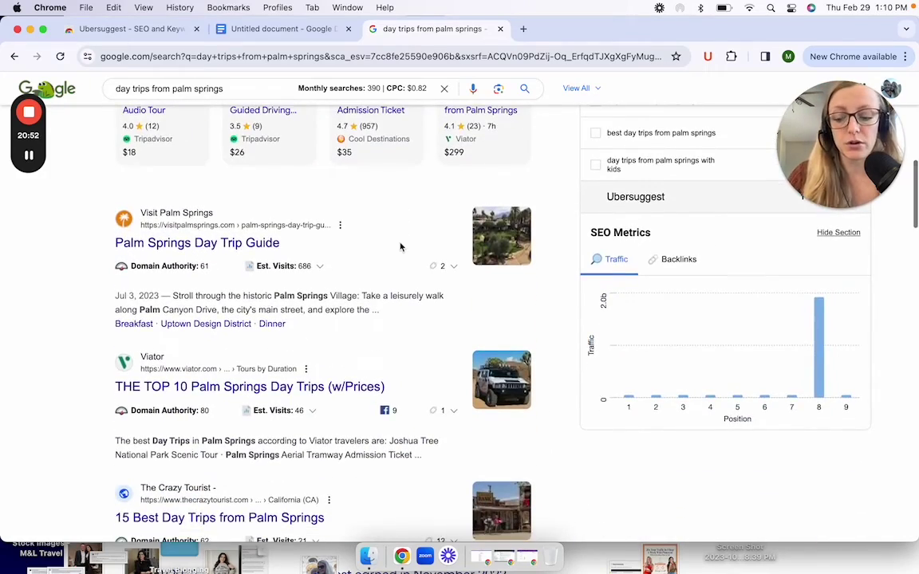
Step: Continue through the day trips results to the Seeing Sam page and highlight its domain authority
scroll(431, 369, "down", 5)
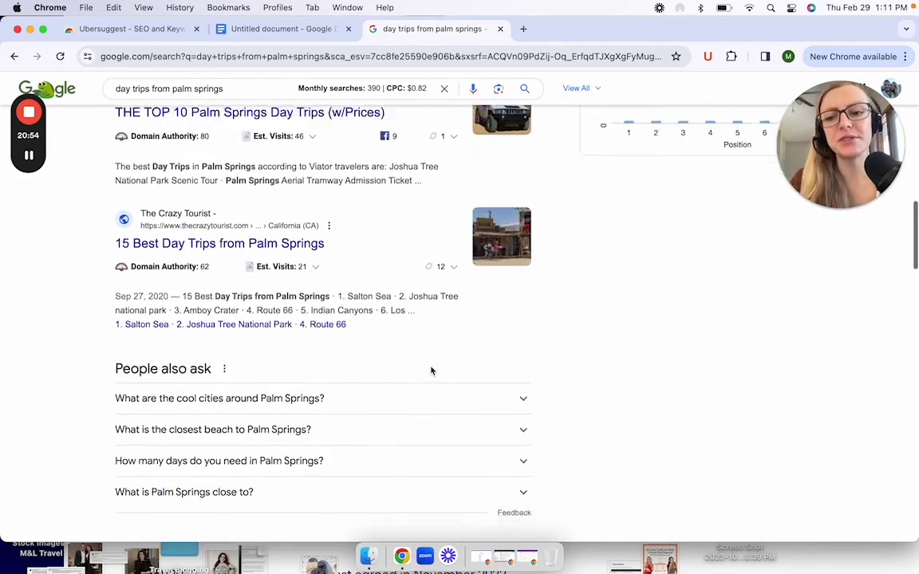
scroll(431, 369, "down", 6)
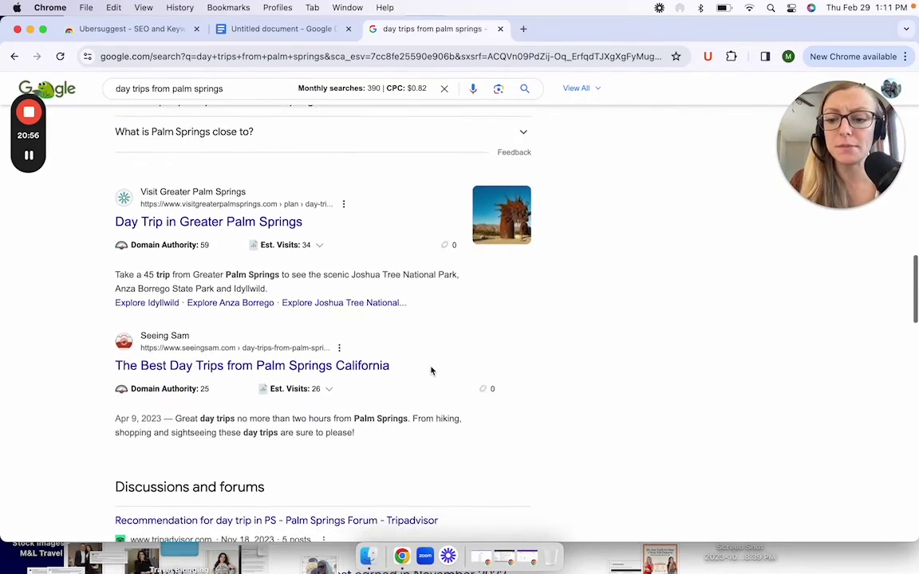
scroll(430, 371, "down", 3)
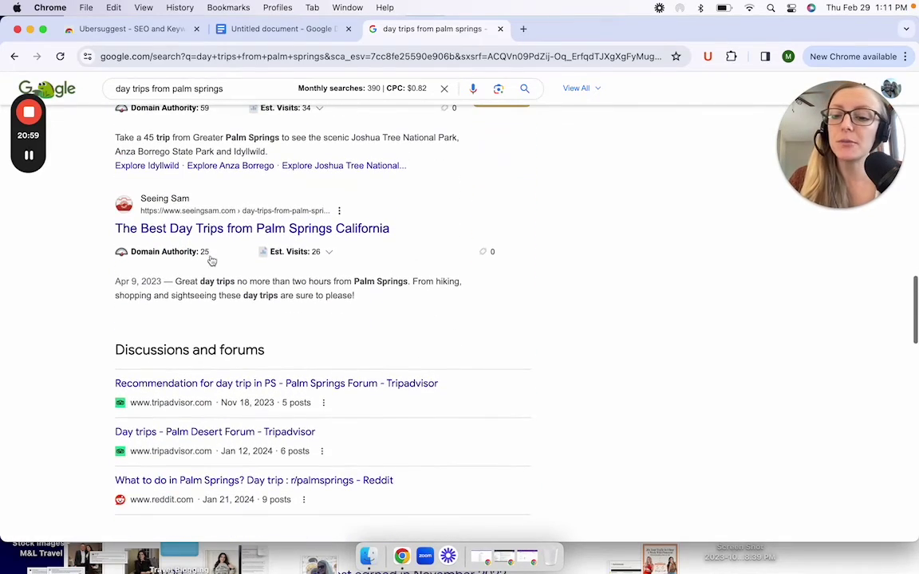
left_click_drag(212, 261, 68, 261)
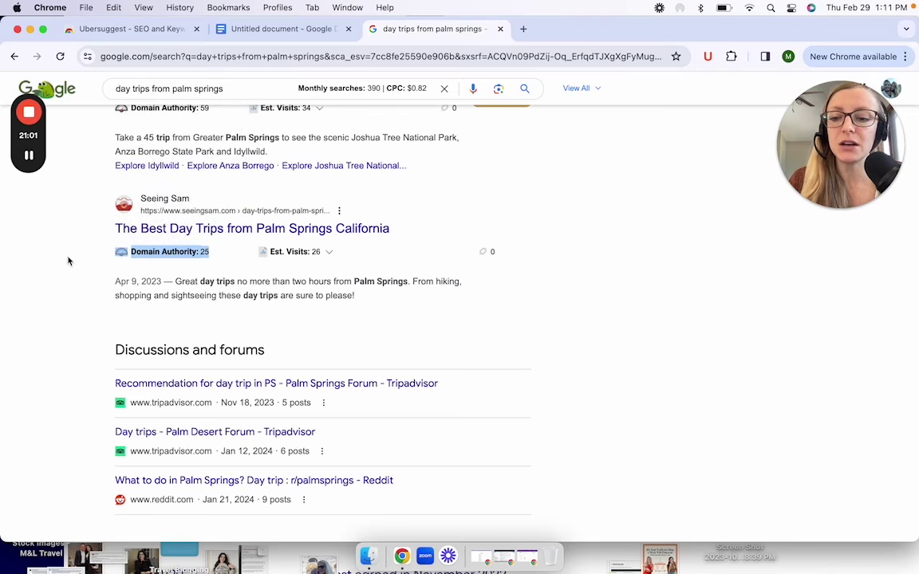
left_click(68, 261)
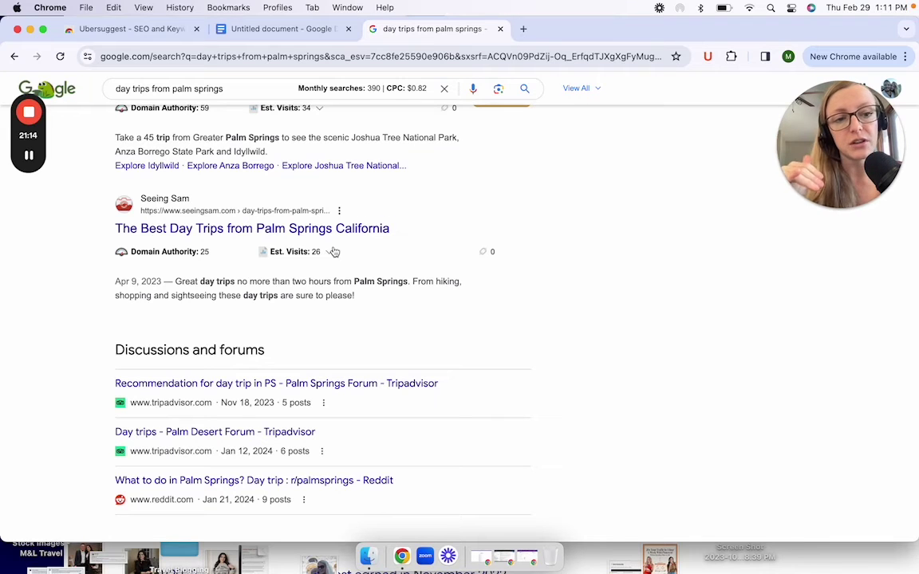
Step: Examine how well the remaining Joshua Tree and Tripadvisor forum results match the day trips keyword, including East Coast Mermaid's domain authority
scroll(334, 251, "down", 2)
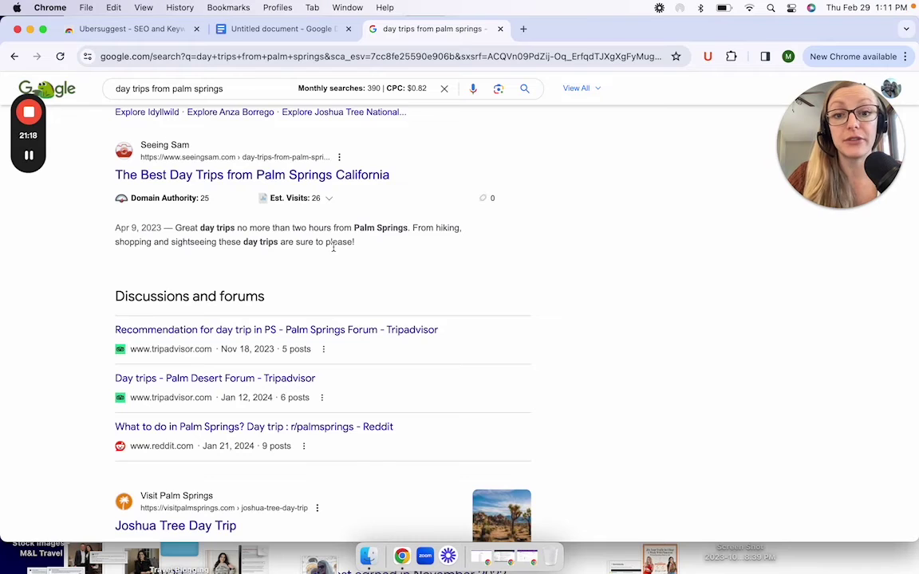
scroll(333, 249, "down", 5)
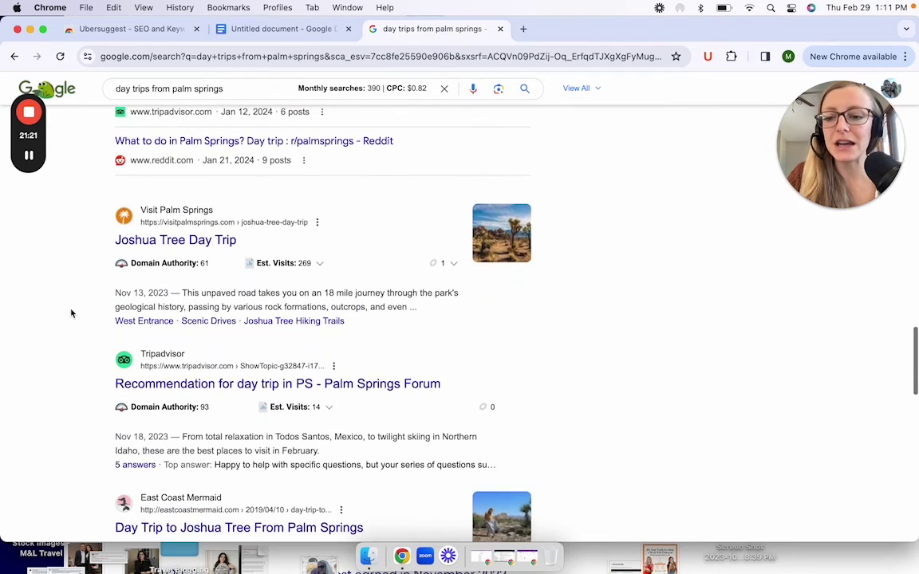
scroll(295, 244, "down", 1)
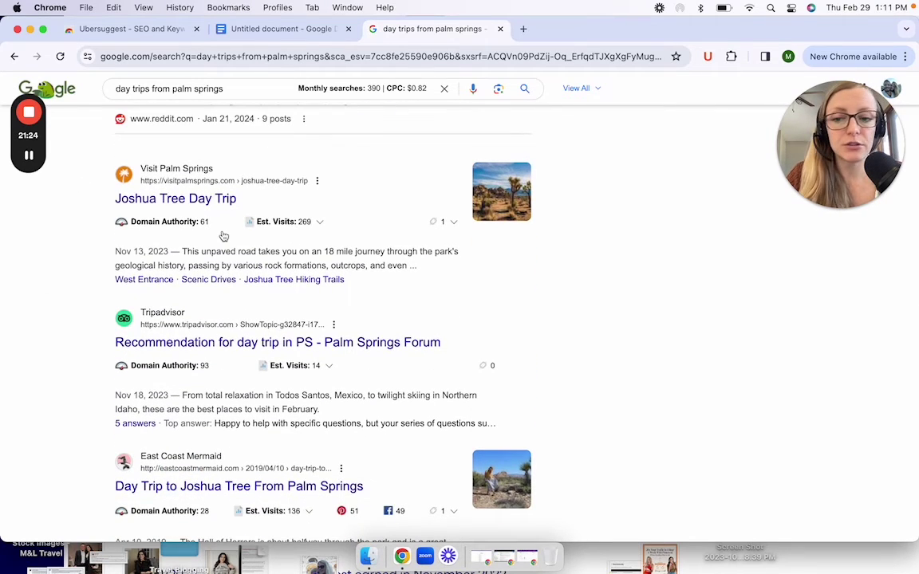
scroll(225, 236, "down", 1)
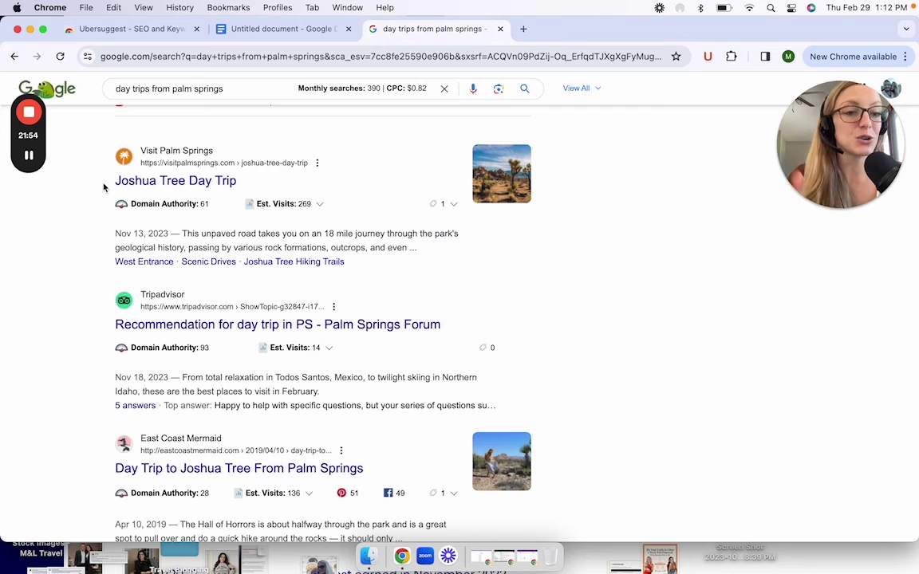
scroll(225, 314, "down", 3)
scroll(315, 243, "down", 1)
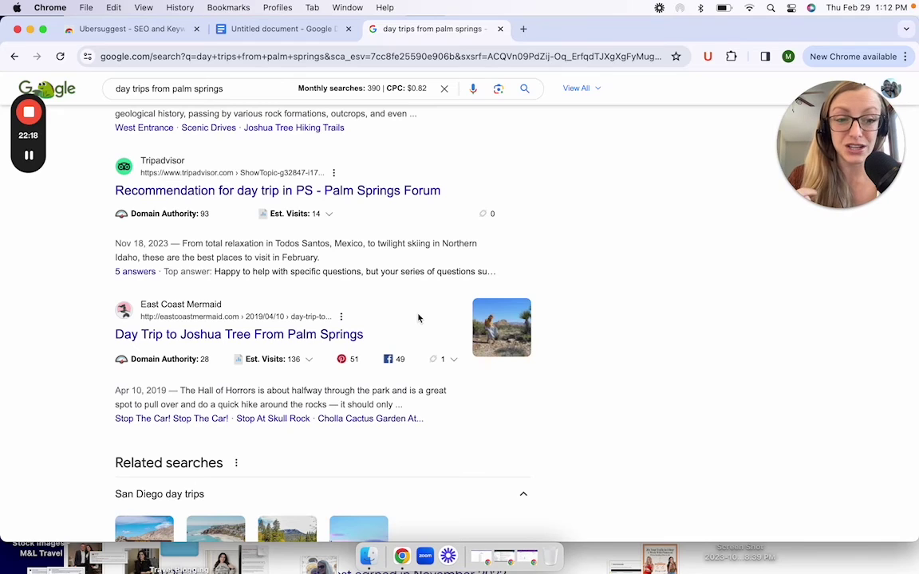
scroll(427, 320, "down", 1)
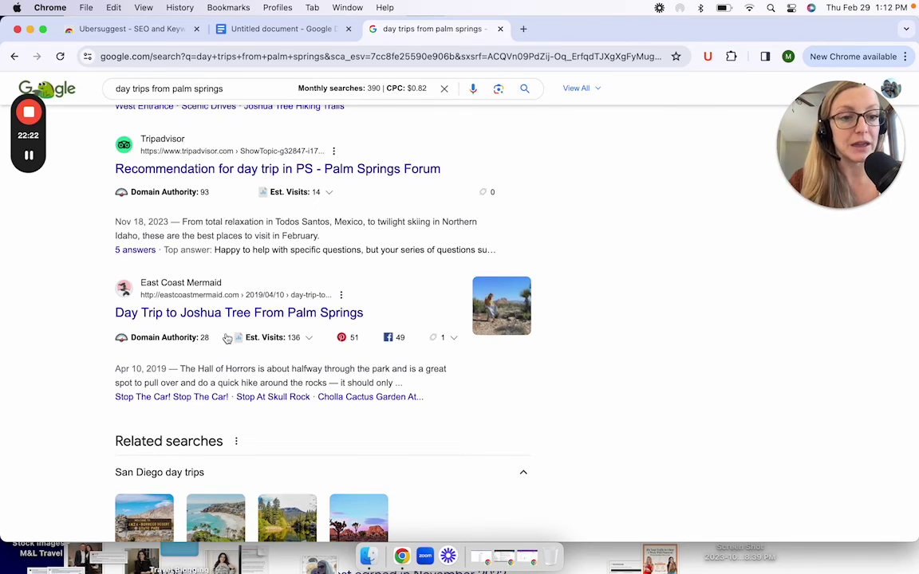
Step: Return to the Google Docs notes and reread the advice on analyzing ranking websites and outranking high DA ones
key("ctrl+shift+Tab")
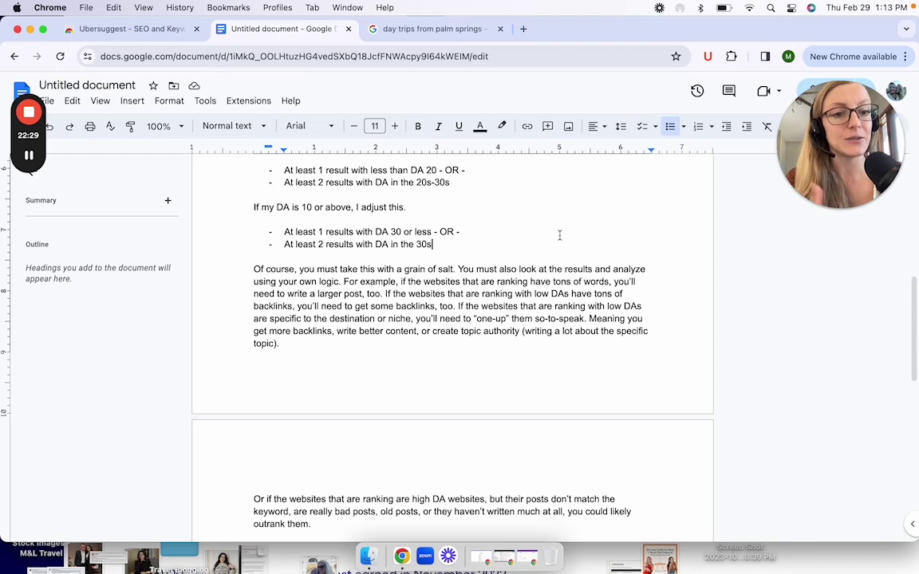
scroll(565, 263, "down", 1)
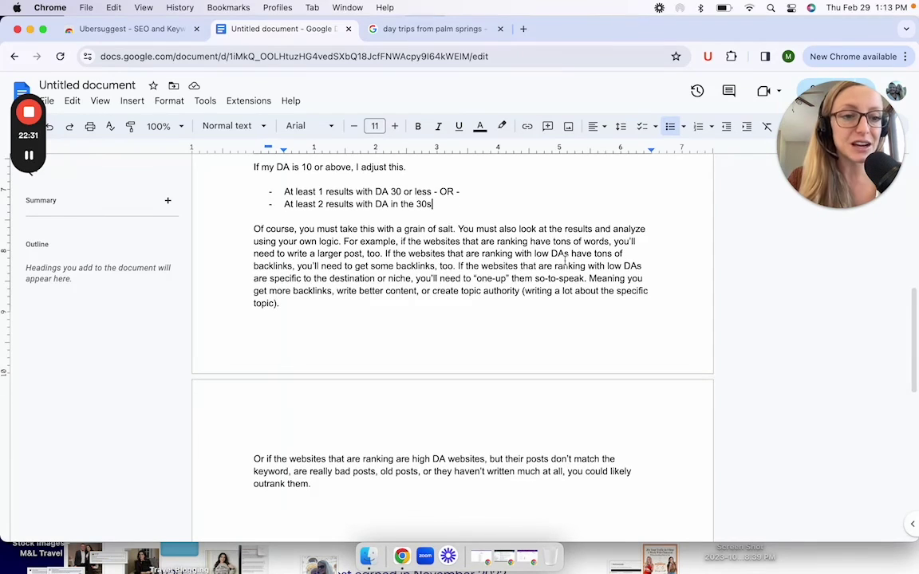